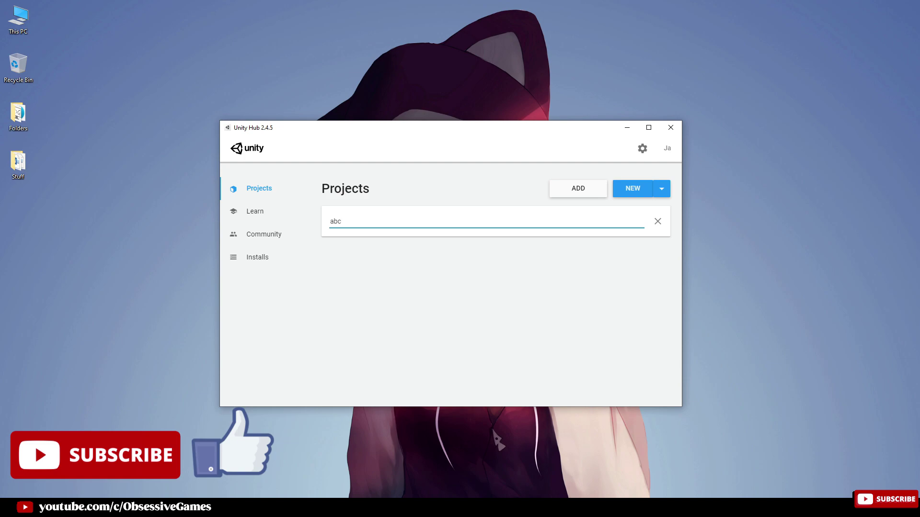
# Download the Unity Hub installer from the Download Unity page.
pyautogui.moveTo(457, 137); pyautogui.dragTo(454, 135)
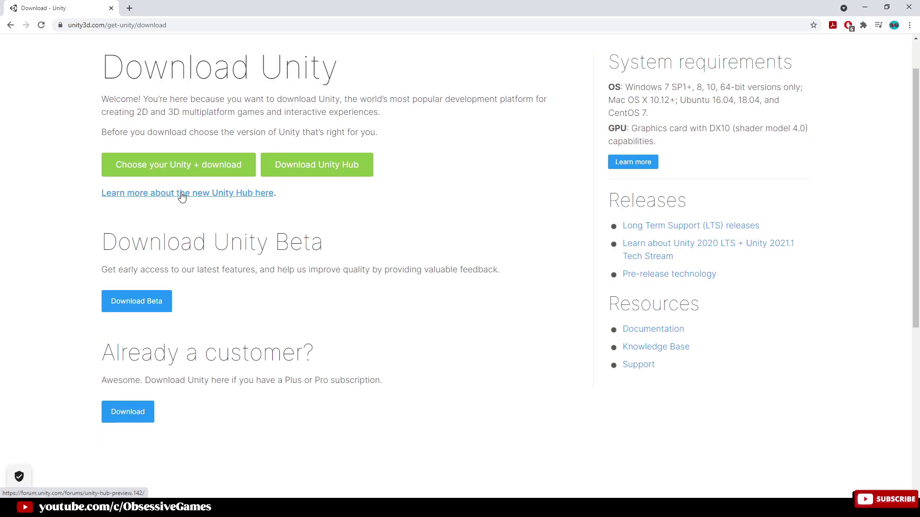
pyautogui.scroll(-1, 304, 117)
pyautogui.scroll(3, 309, 187)
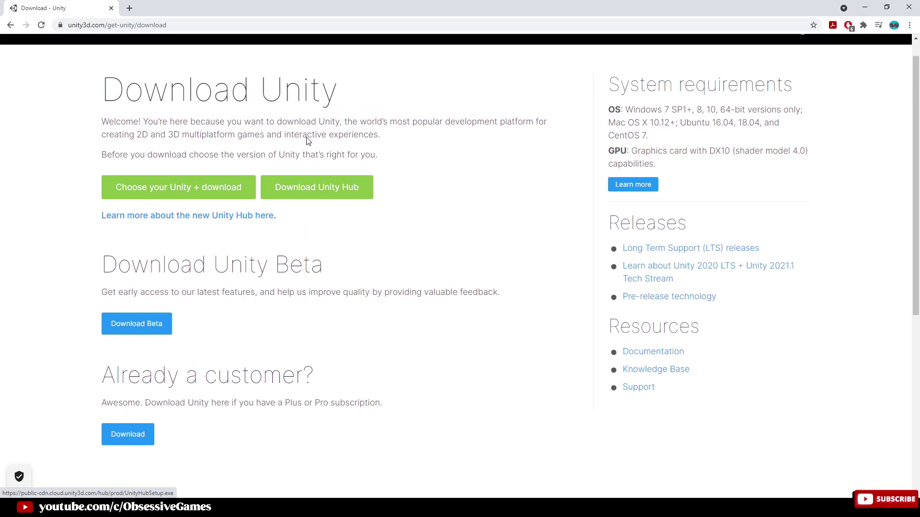
pyautogui.click(317, 218)
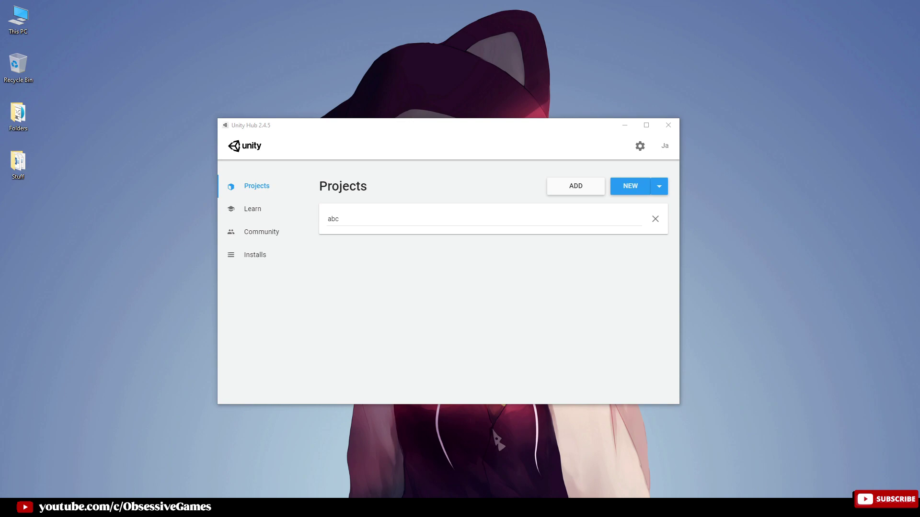
# Add the Unity 2020.3.18f1 LTS editor with its default modules, accepting the licence agreement.
pyautogui.click(239, 257)
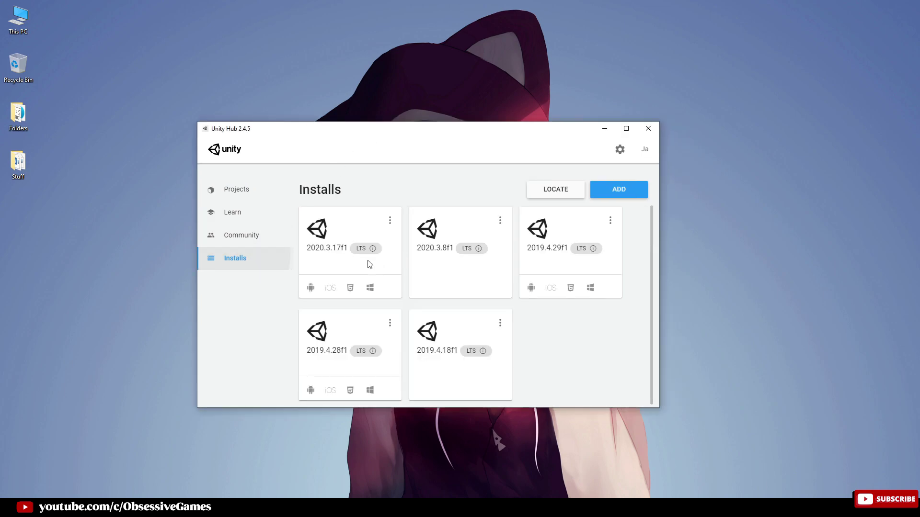
pyautogui.click(618, 190)
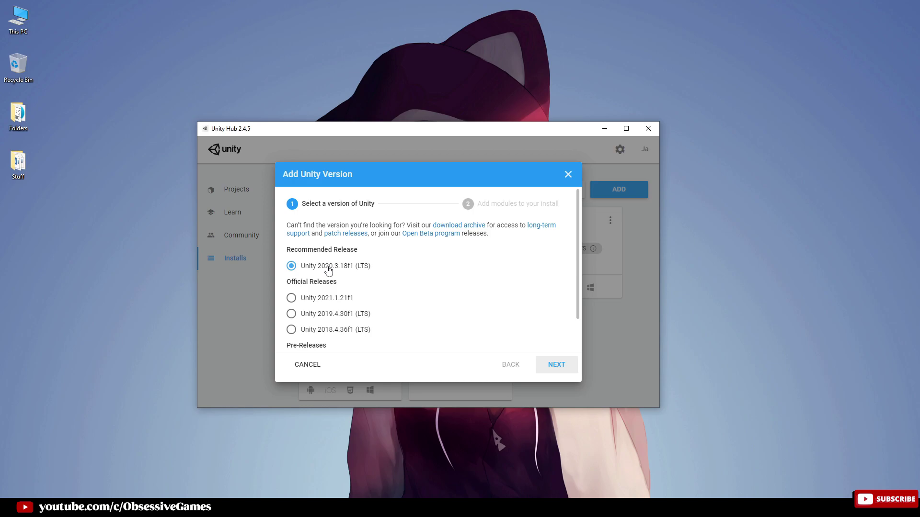
pyautogui.click(554, 365)
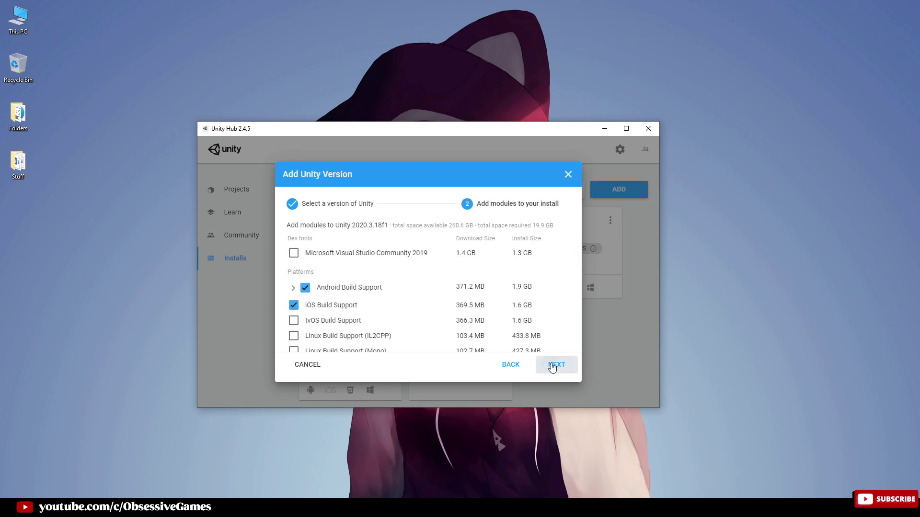
pyautogui.click(555, 365)
pyautogui.click(367, 343)
pyautogui.click(583, 369)
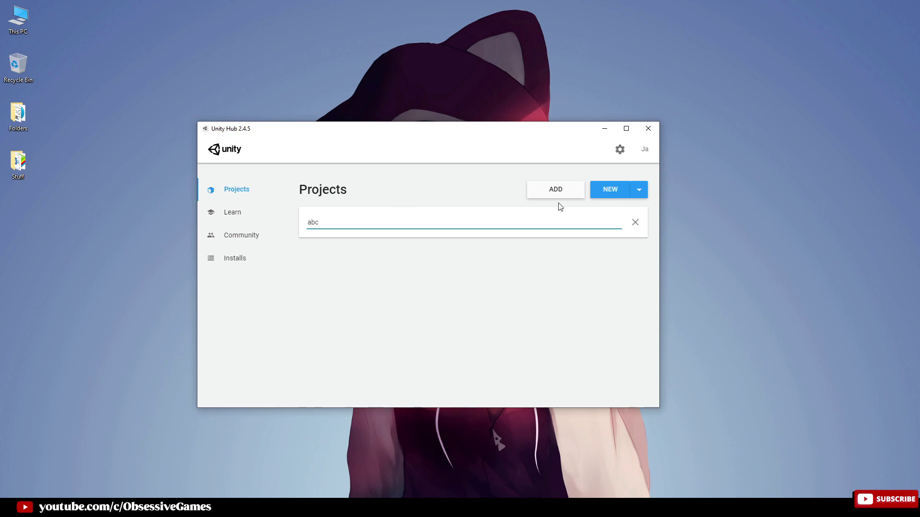
# Create a Universal Render Pipeline project named 'Content Creator Age'.
pyautogui.click(610, 192)
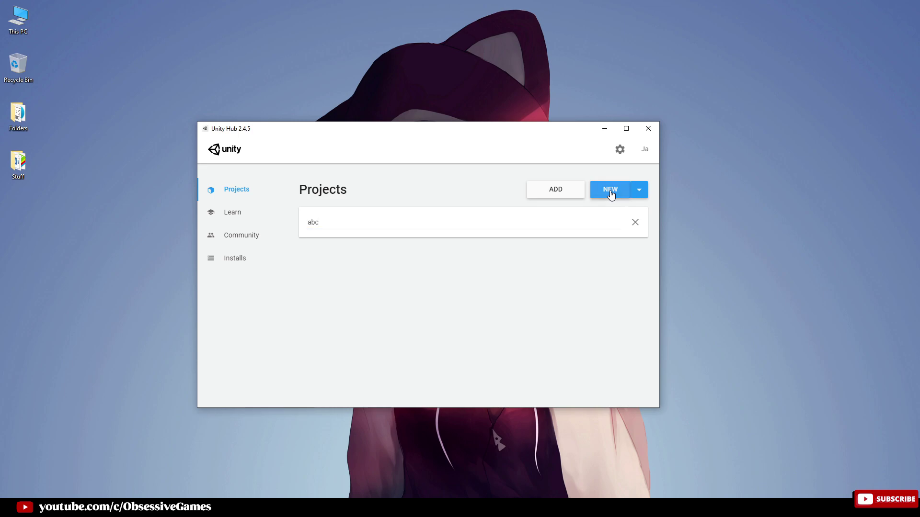
pyautogui.click(629, 188)
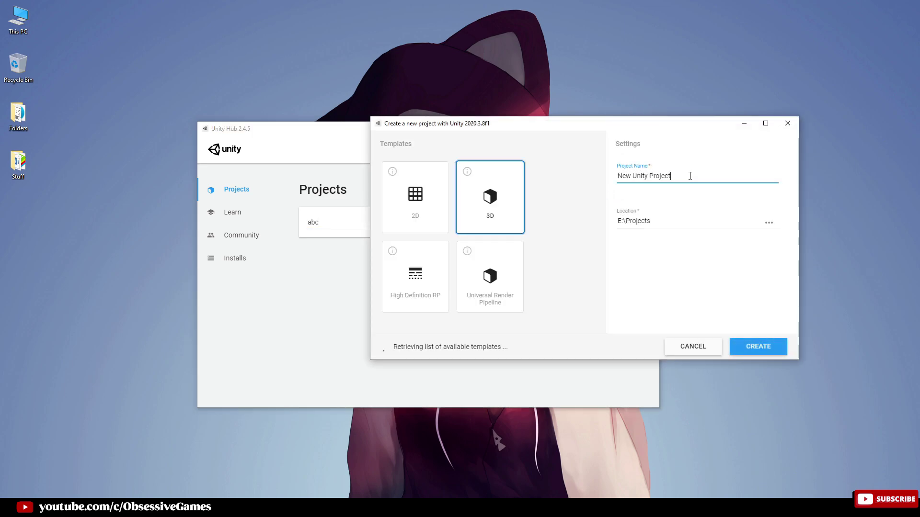
pyautogui.hotkey('ctrl', 'a')
pyautogui.write('Content Creator Age')
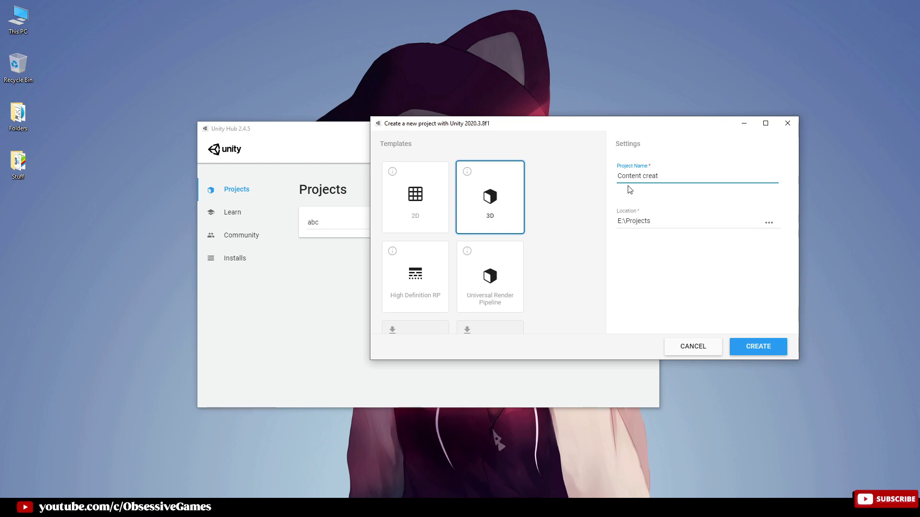
pyautogui.click(515, 284)
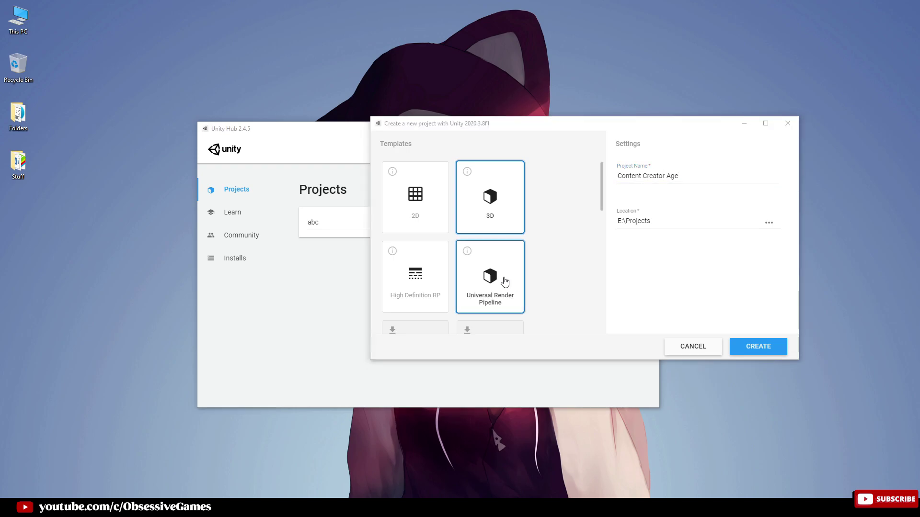
pyautogui.click(763, 347)
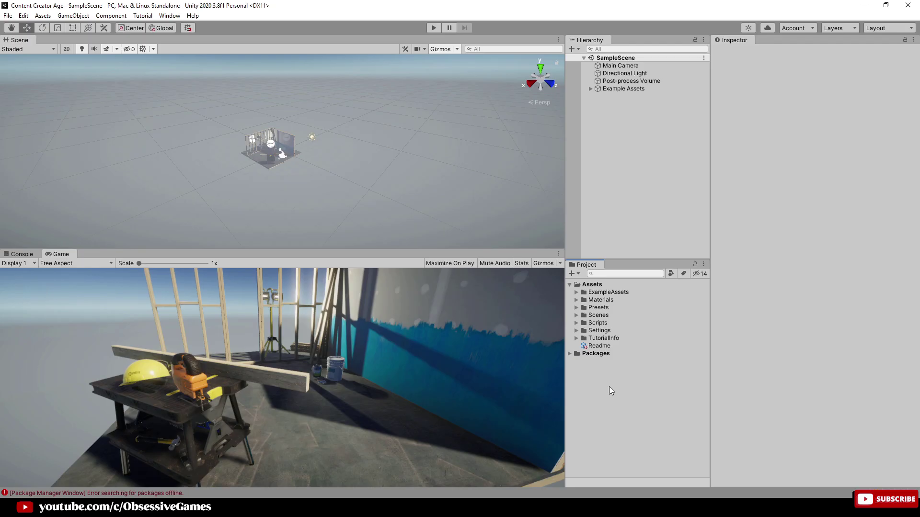
# Delete the Readme asset and the SimpleCameraController script from the Project window.
pyautogui.click(599, 345)
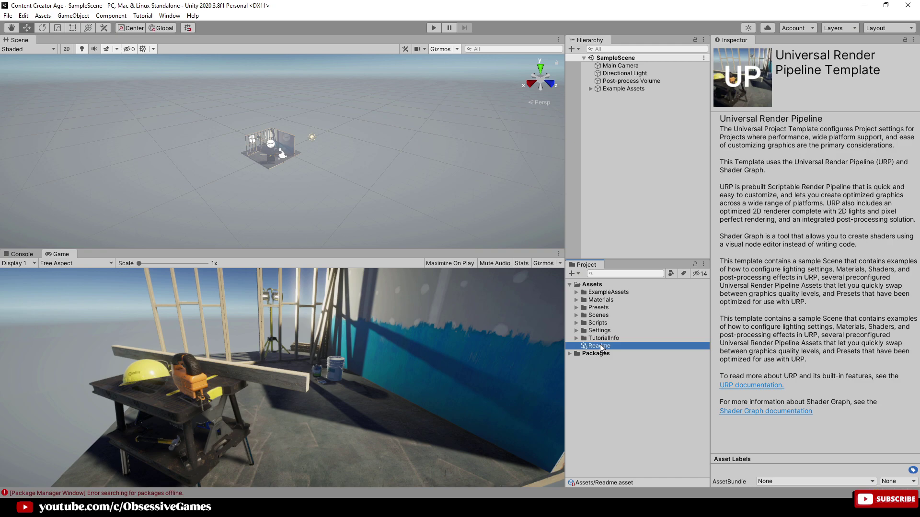
pyautogui.press('Delete')
pyautogui.press('Return')
pyautogui.click(574, 320)
pyautogui.click(610, 330)
pyautogui.press('Delete')
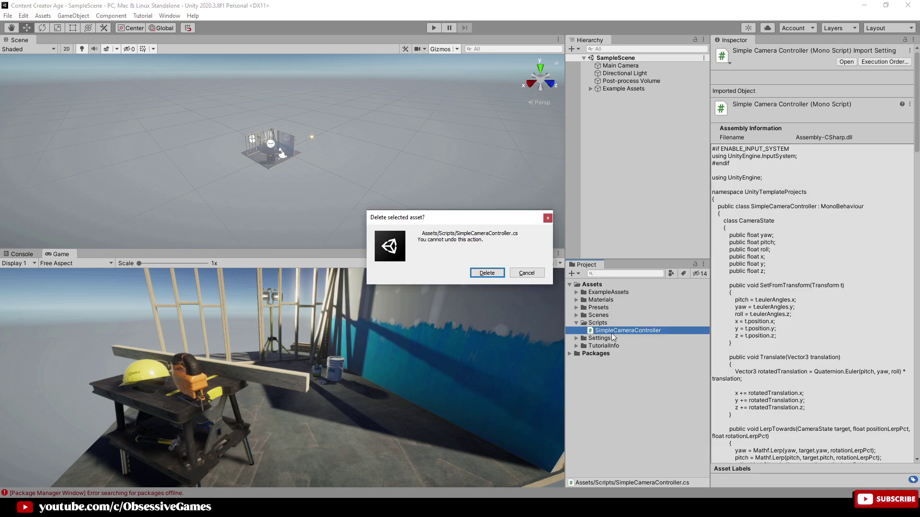
pyautogui.press('Return')
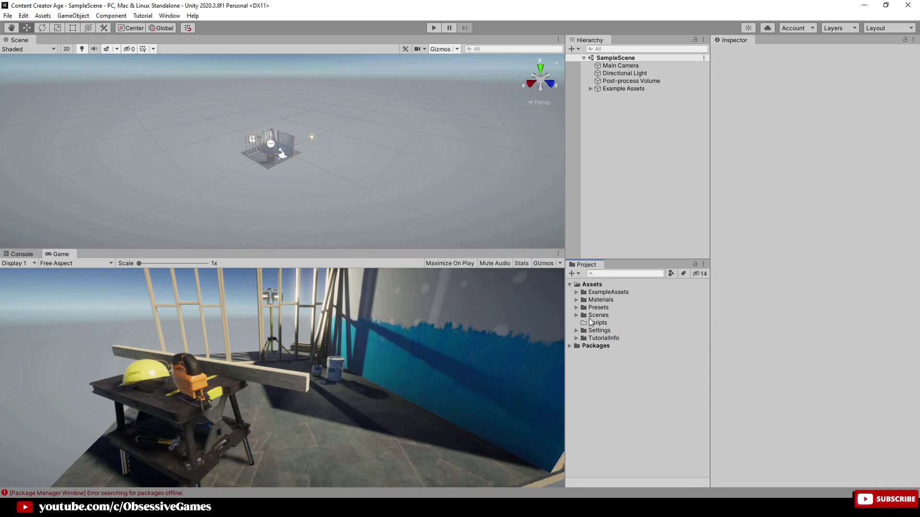
# Delete the ExampleAssets and TutorialInfo folders from the project.
pyautogui.click(599, 294)
pyautogui.press('Delete')
pyautogui.press('Return')
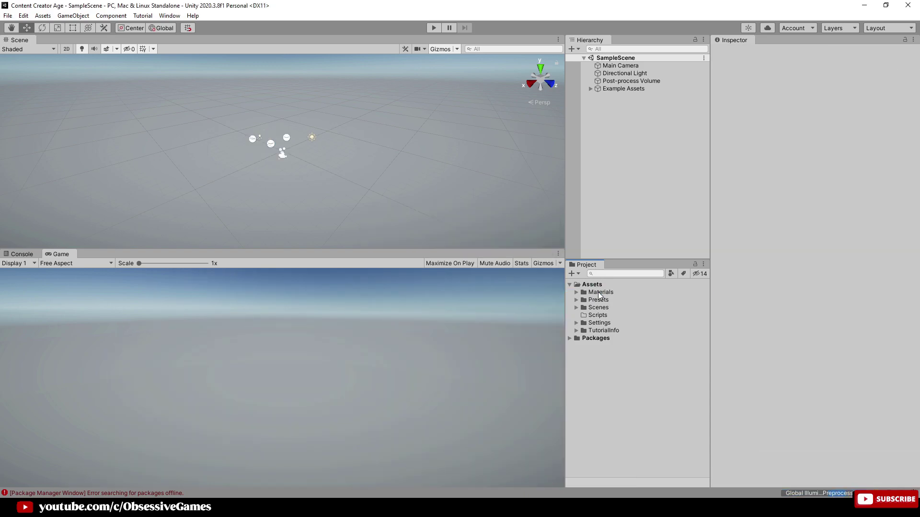
pyautogui.click(601, 330)
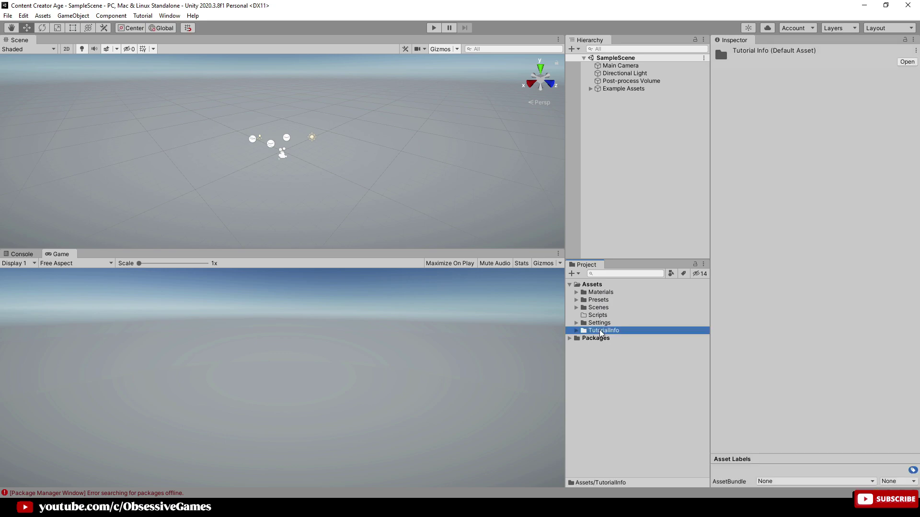
pyautogui.press('Delete')
pyautogui.press('Return')
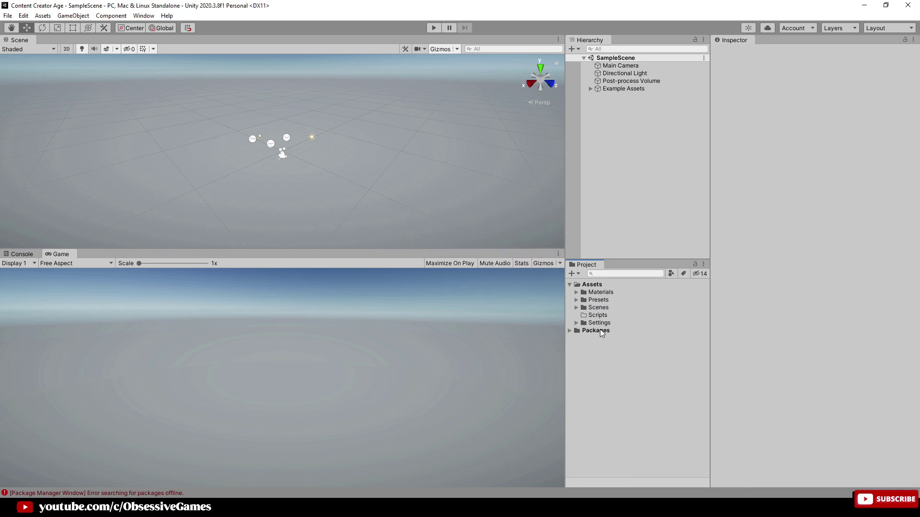
# Remove Main Camera's missing script component and delete the Example Assets object from SampleScene.
pyautogui.click(623, 67)
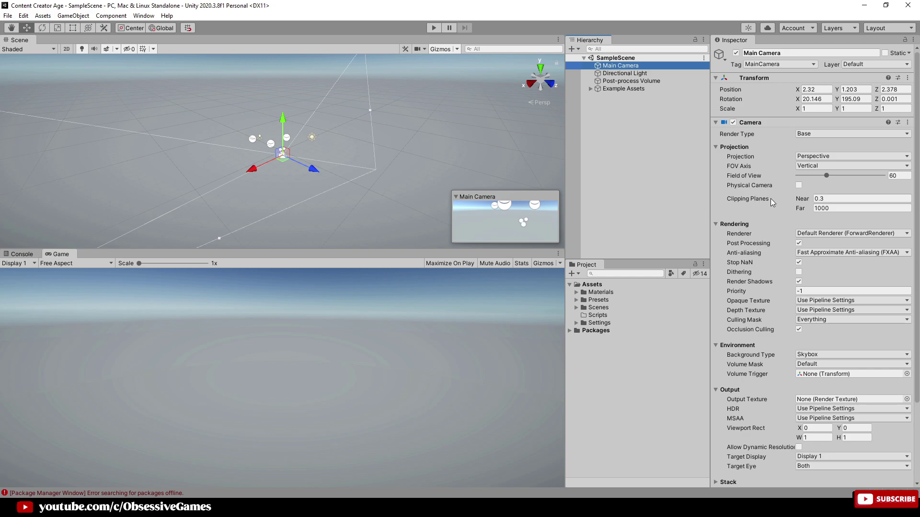
pyautogui.scroll(-1, 774, 211)
pyautogui.scroll(-5, 779, 240)
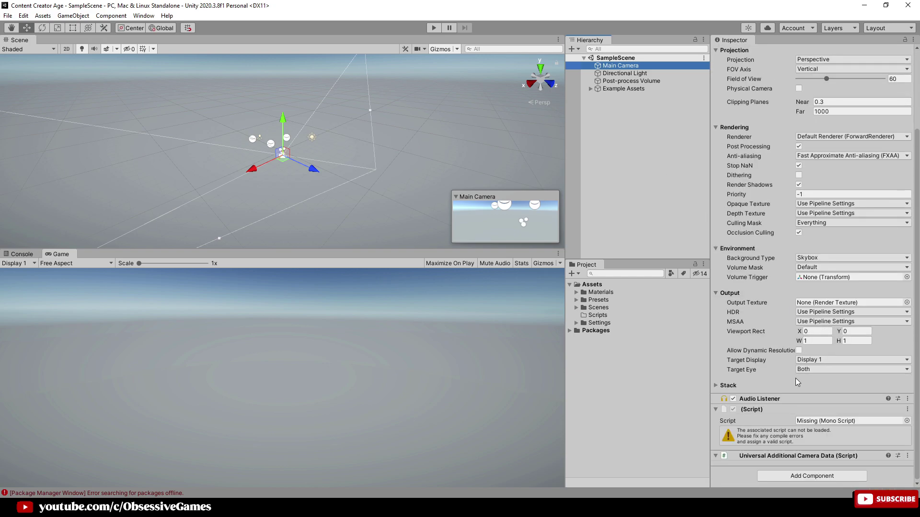
pyautogui.rightClick(909, 415)
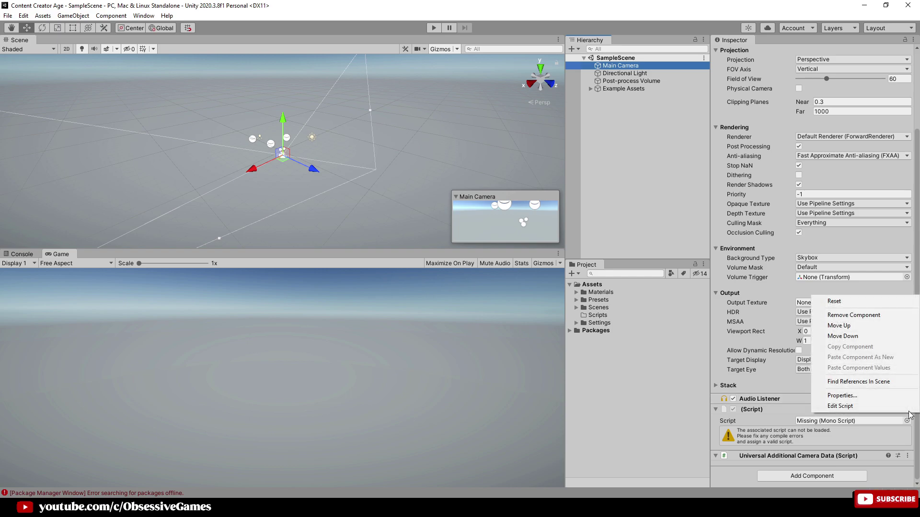
pyautogui.click(851, 315)
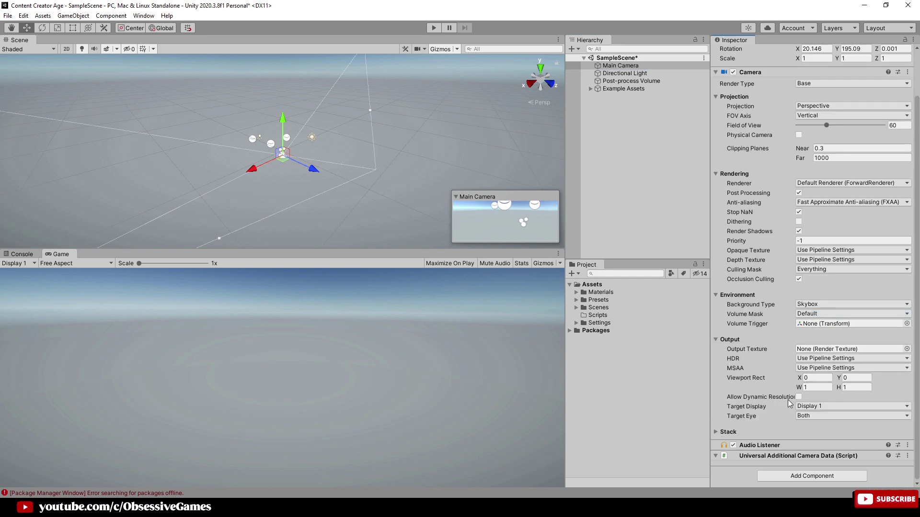
pyautogui.click(621, 90)
pyautogui.press('Delete')
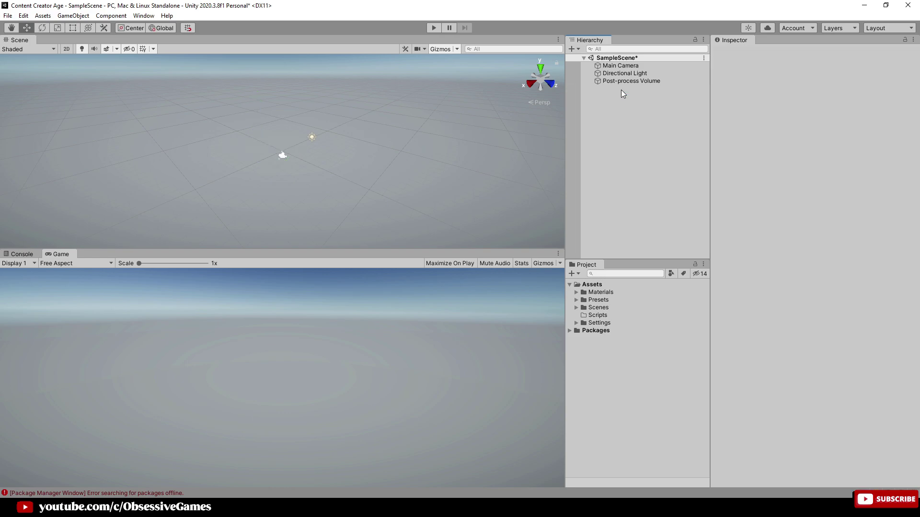
# Find Mirror under My Assets in Package Manager and bring up its import file list.
pyautogui.click(138, 17)
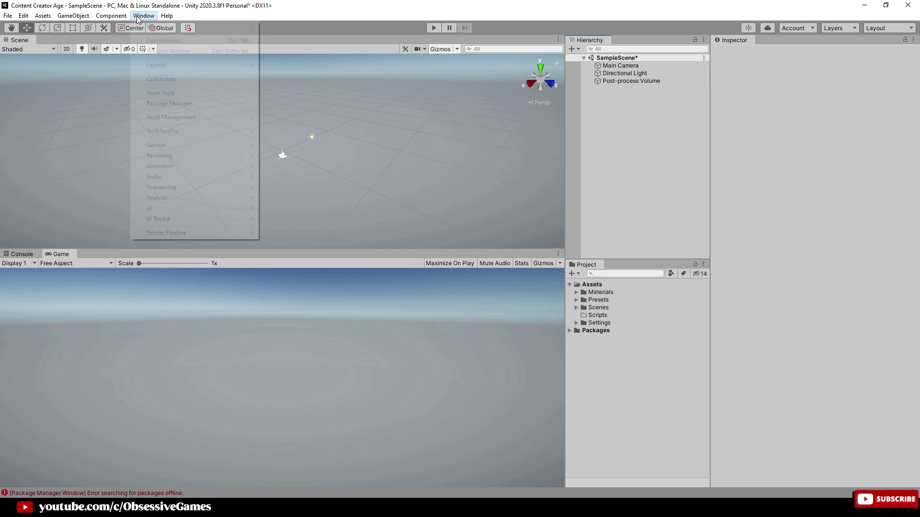
pyautogui.click(172, 103)
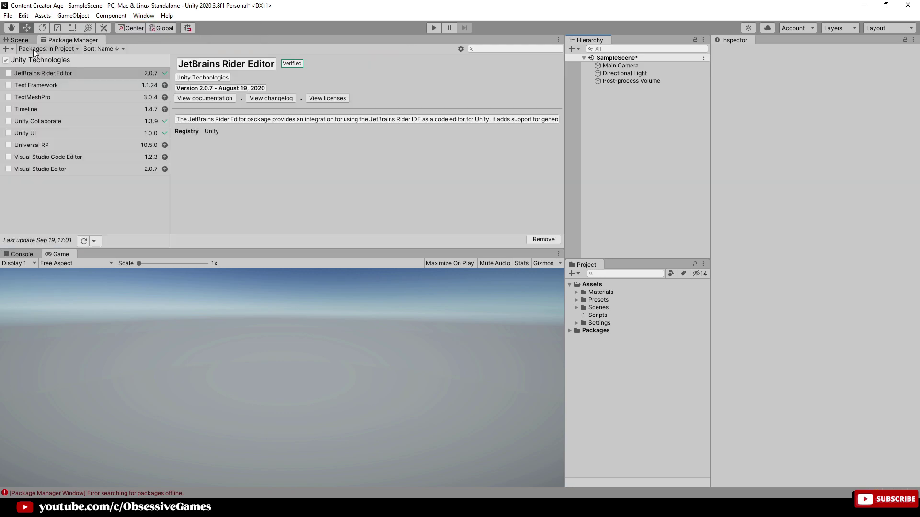
pyautogui.click(34, 50)
pyautogui.click(46, 85)
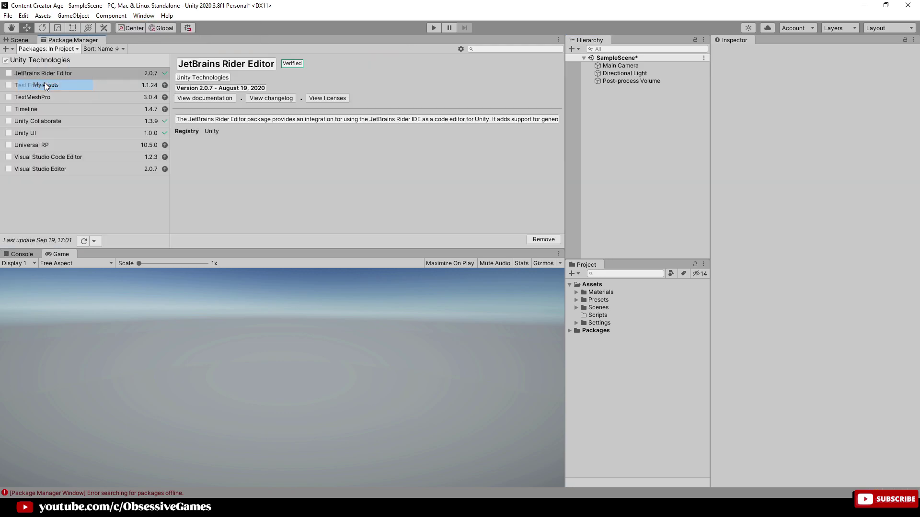
pyautogui.click(484, 50)
pyautogui.write('M')
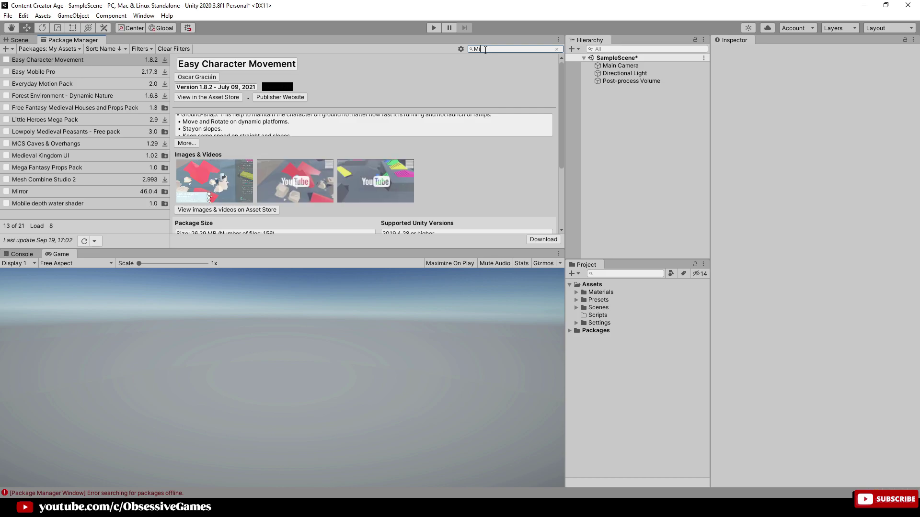
pyautogui.write('i')
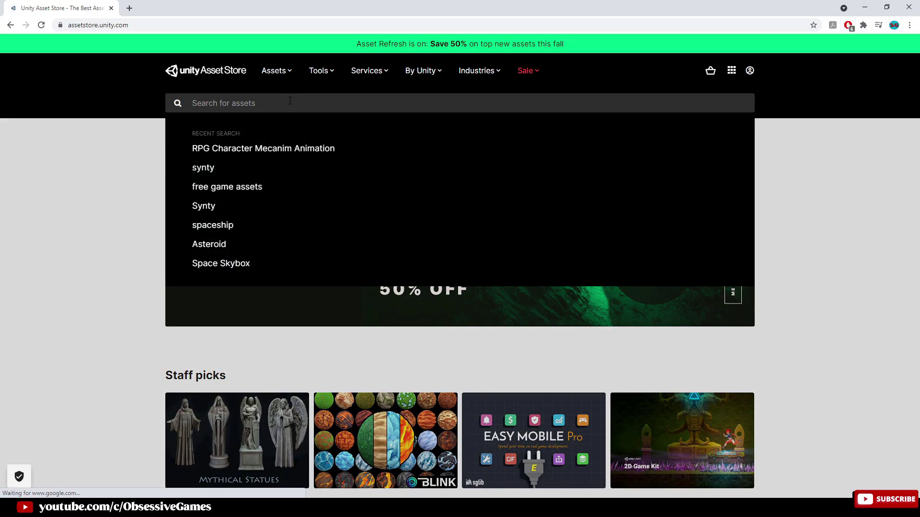
pyautogui.write('Mirror')
pyautogui.press('Return')
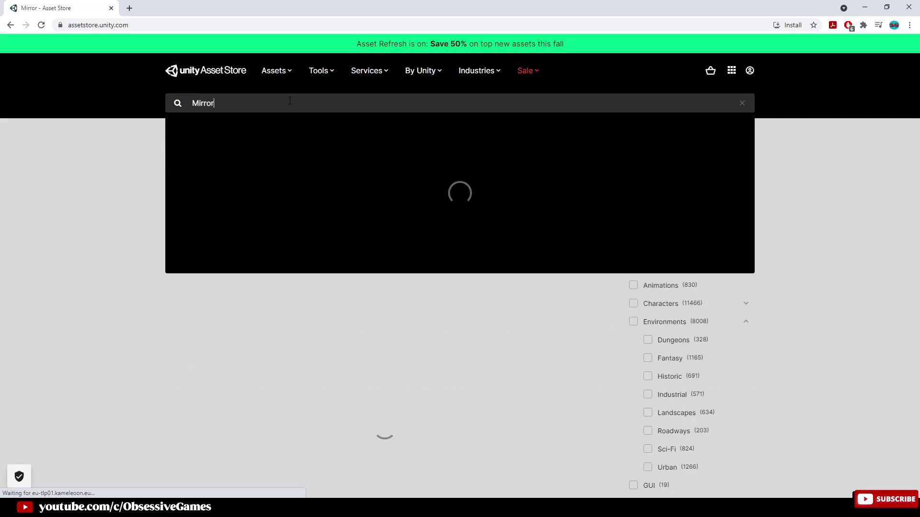
pyautogui.click(212, 385)
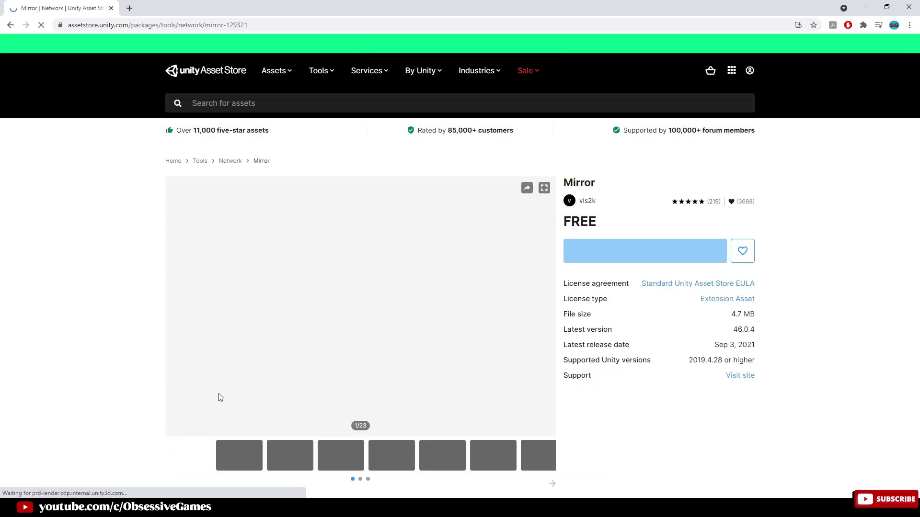
pyautogui.scroll(-6, 624, 239)
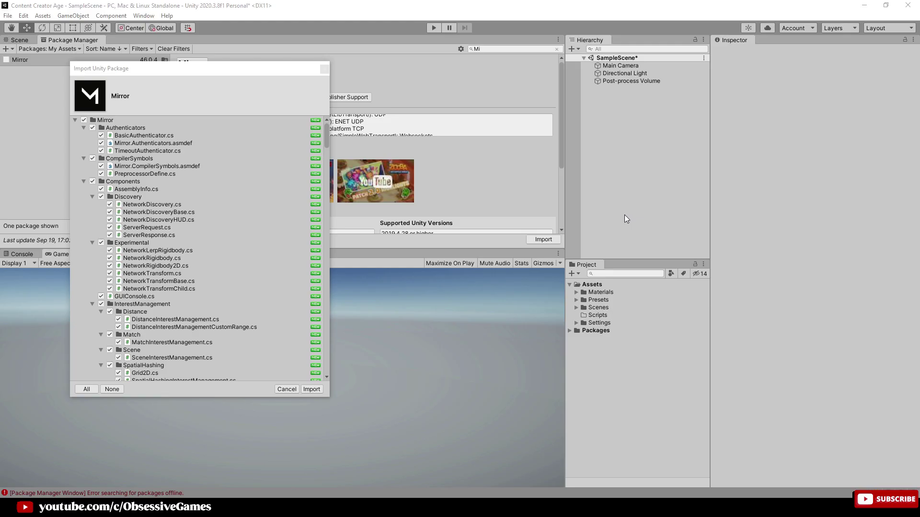
# Untick the ScriptTemplates folder and import the rest of the Mirror package.
pyautogui.click(75, 119)
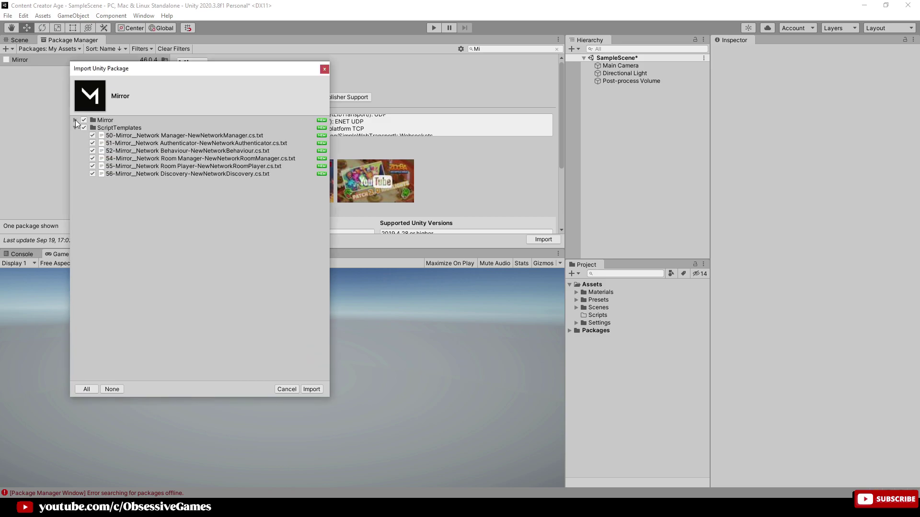
pyautogui.click(83, 128)
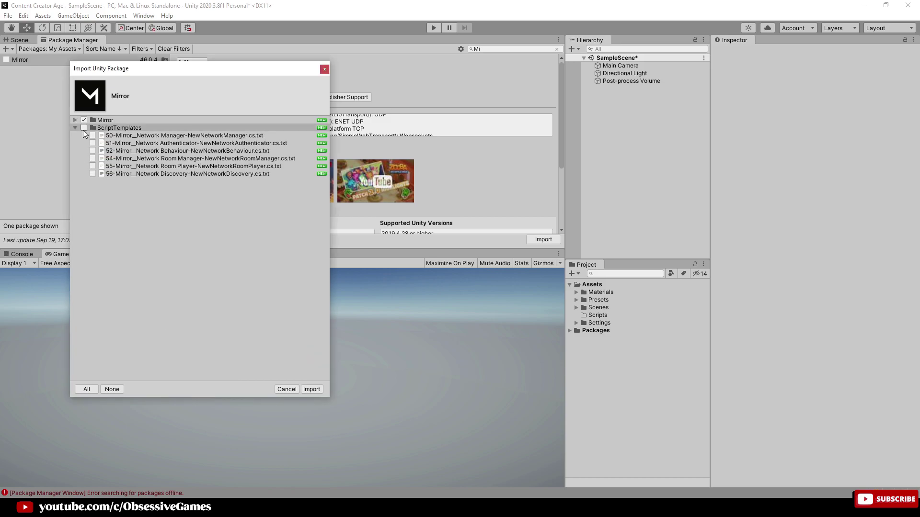
pyautogui.click(75, 128)
pyautogui.click(106, 122)
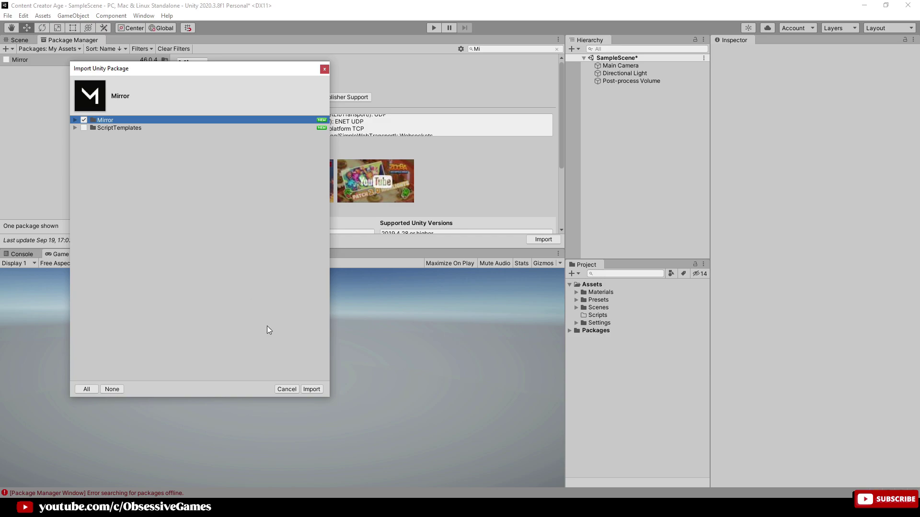
pyautogui.click(312, 390)
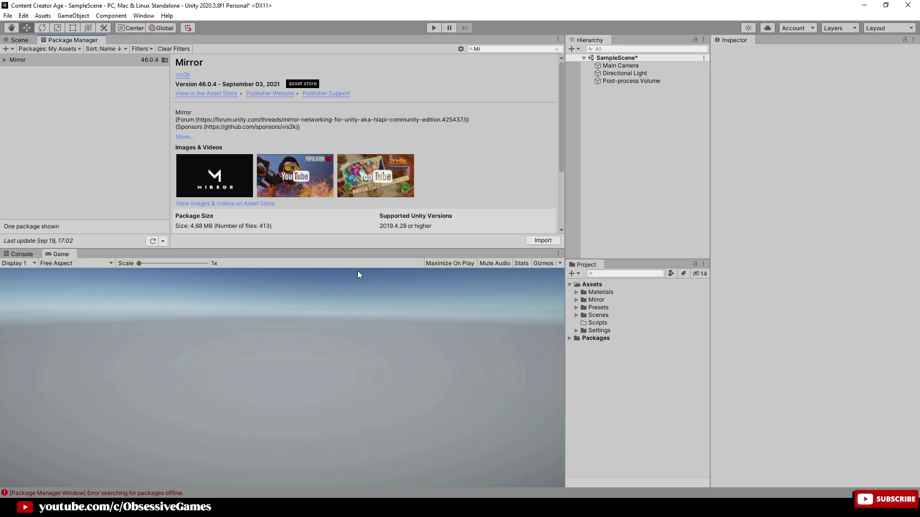
# Install the Cinemachine package from the Unity Registry.
pyautogui.click(52, 49)
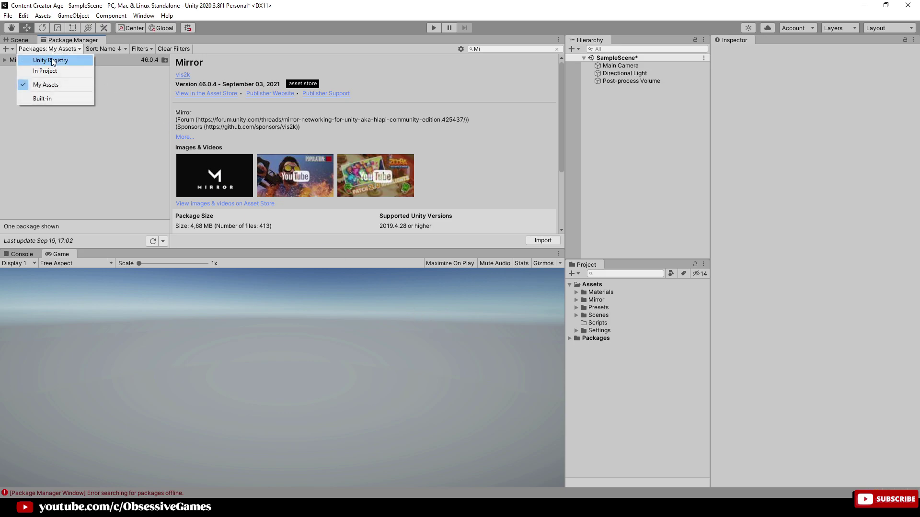
pyautogui.click(52, 60)
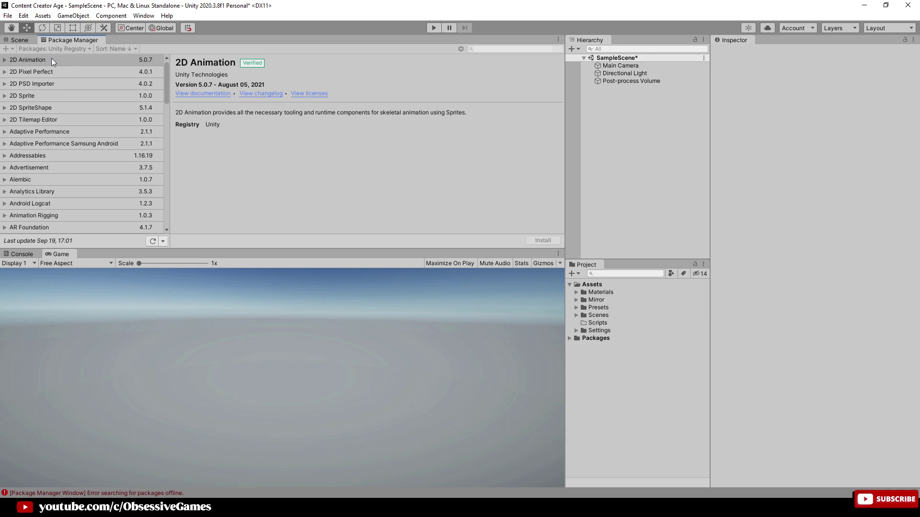
pyautogui.click(503, 50)
pyautogui.write('cine')
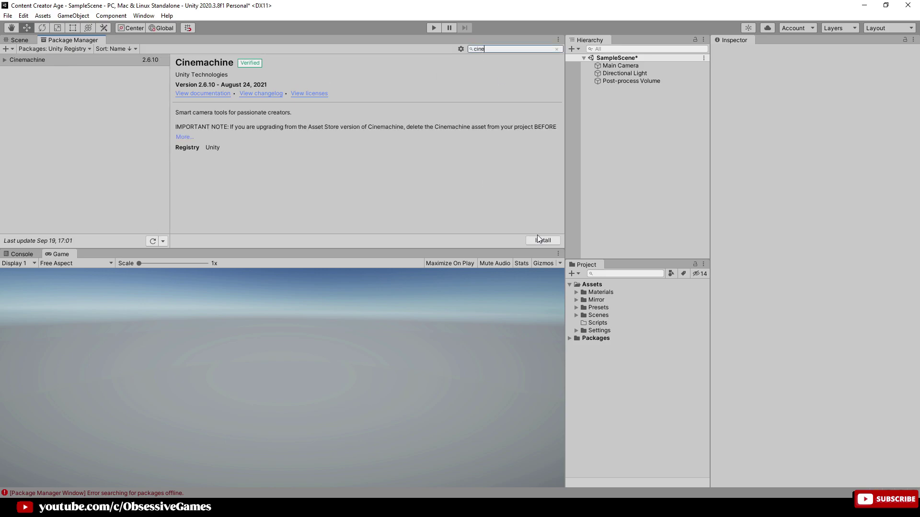
pyautogui.click(543, 240)
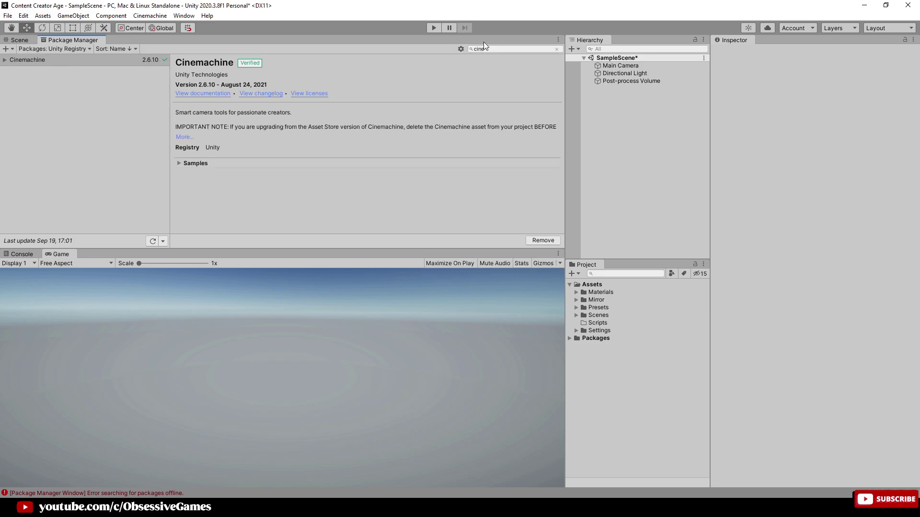
# Install the Input System package, enable the new input backends and save the scene.
pyautogui.click(491, 48)
pyautogui.write('input system')
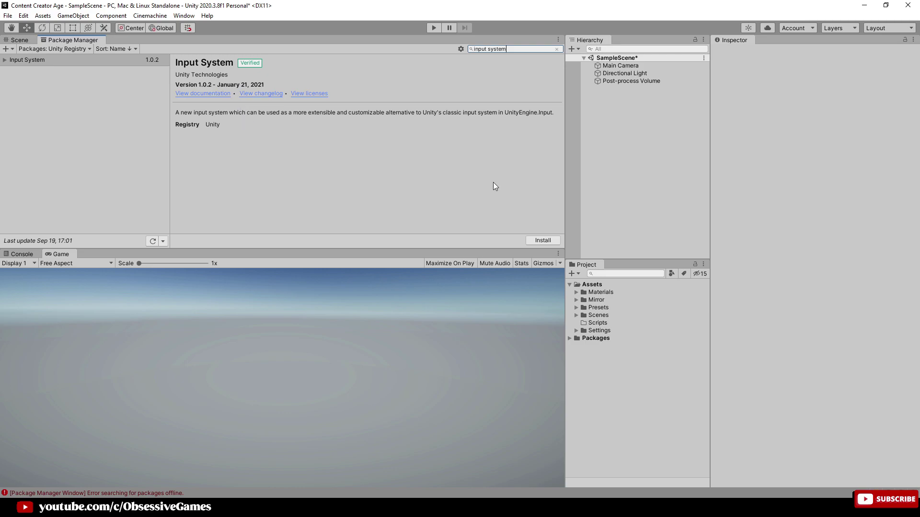
pyautogui.click(544, 240)
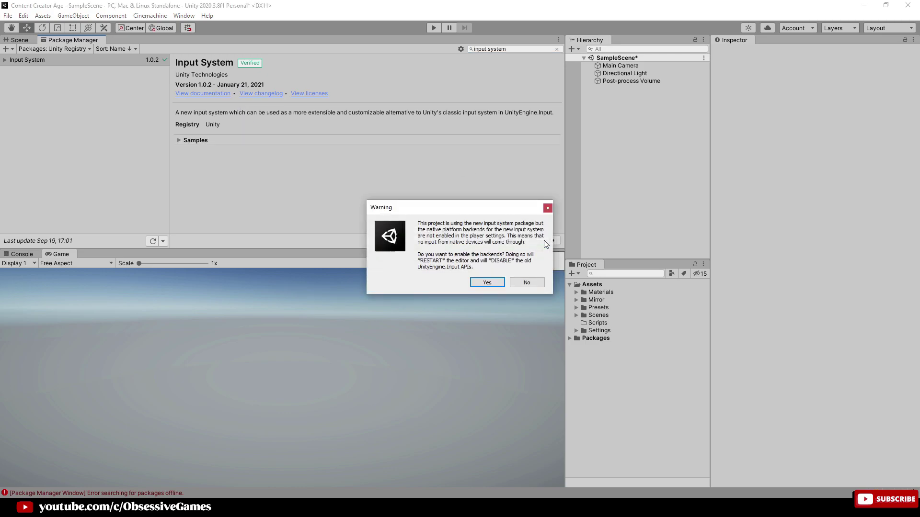
pyautogui.click(483, 283)
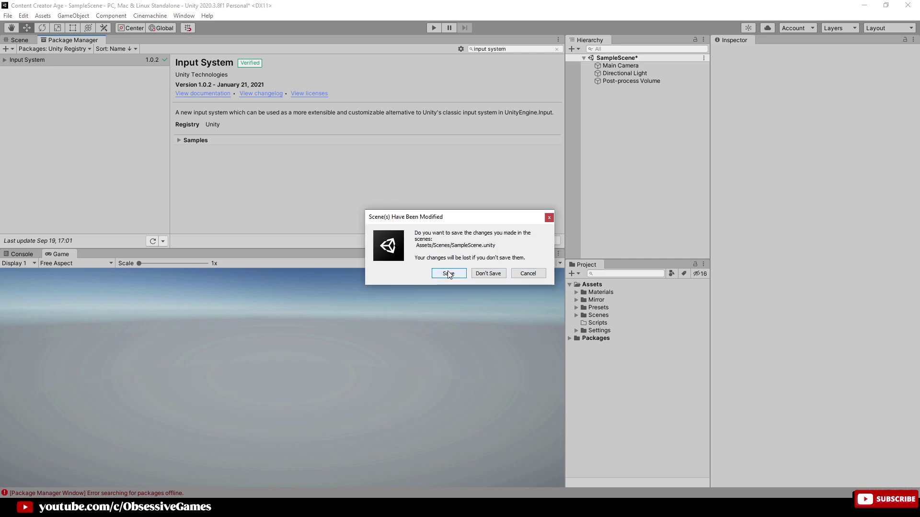
pyautogui.click(449, 274)
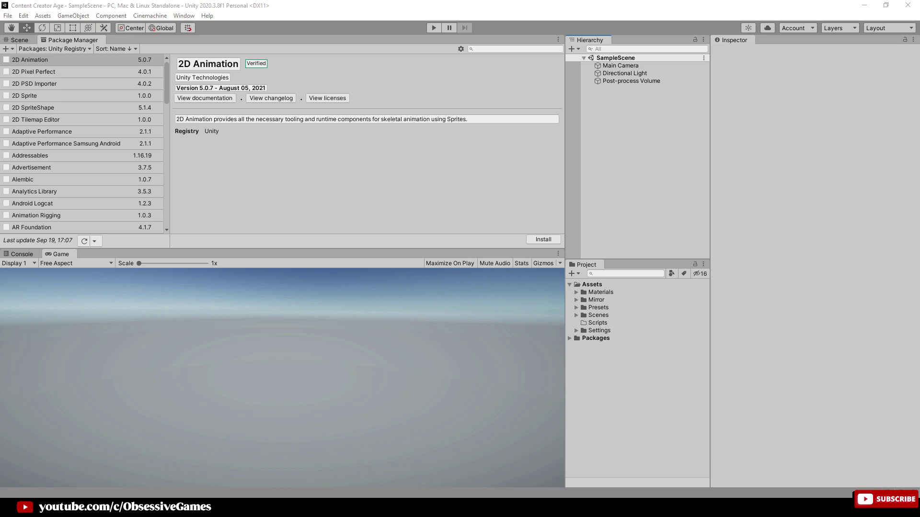
# Update TextMeshPro to version 3.0.6.
pyautogui.click(513, 48)
pyautogui.write('Text')
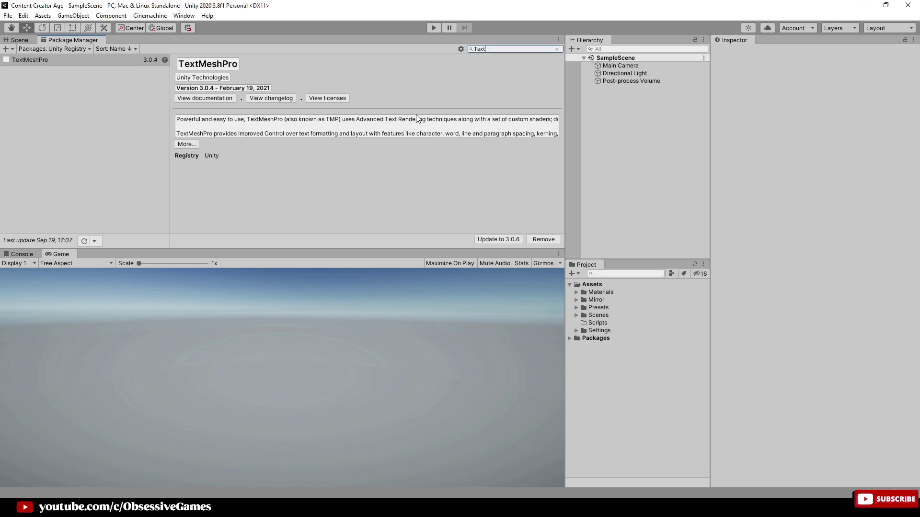
pyautogui.click(499, 239)
# Update Visual Studio Code Editor to 1.2.4 and review the Universal RP package.
pyautogui.click(500, 48)
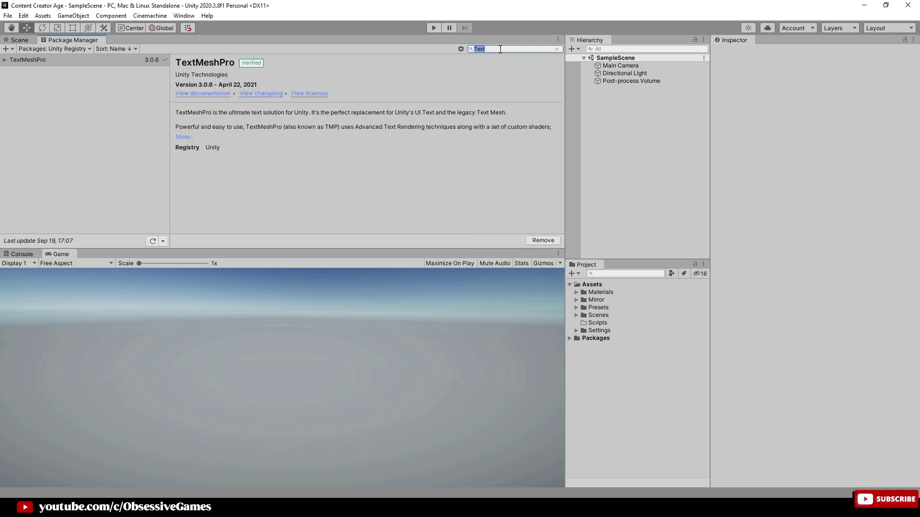
pyautogui.write('Visual')
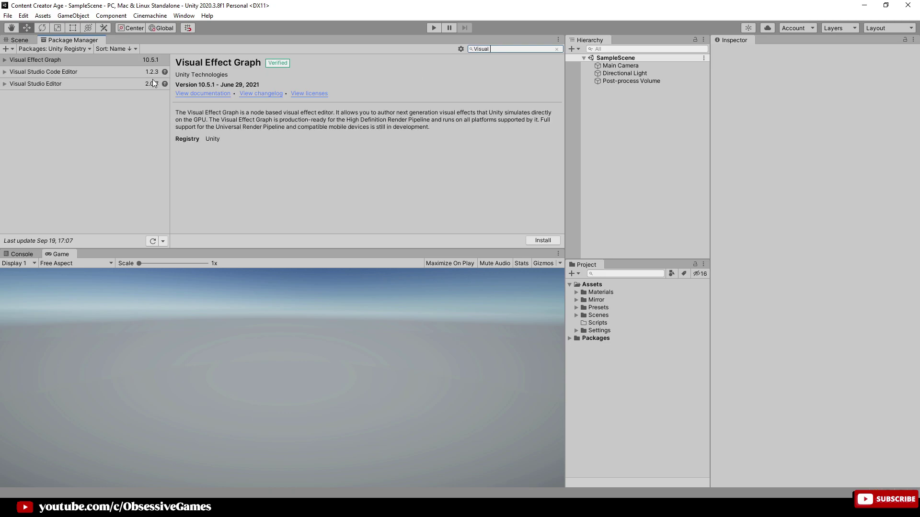
pyautogui.click(119, 71)
pyautogui.click(502, 240)
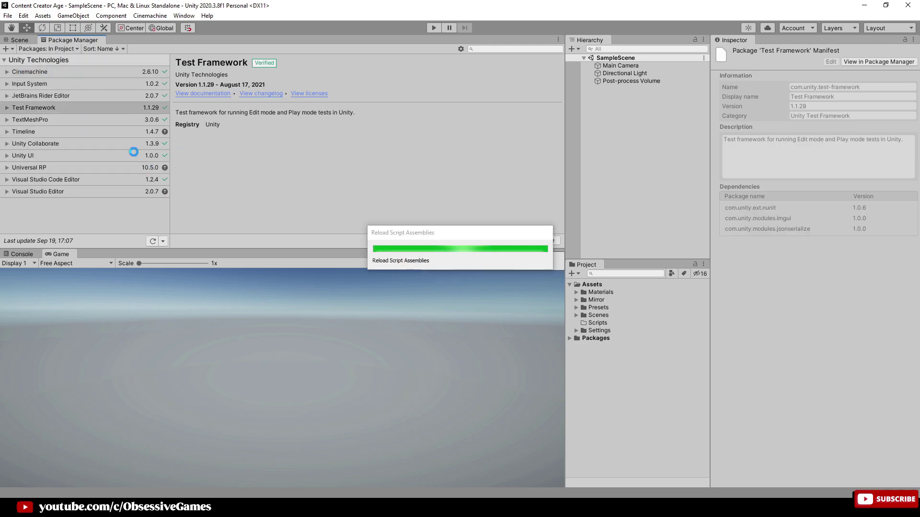
pyautogui.click(86, 133)
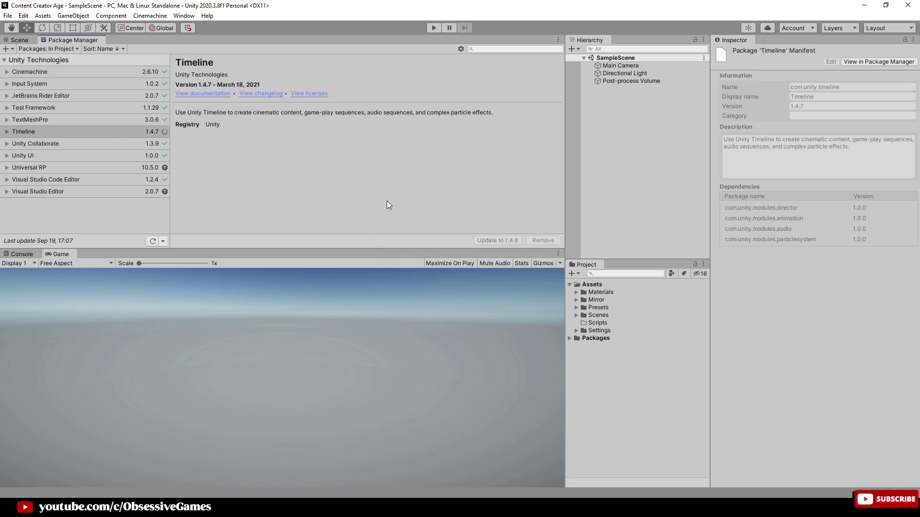
pyautogui.click(96, 168)
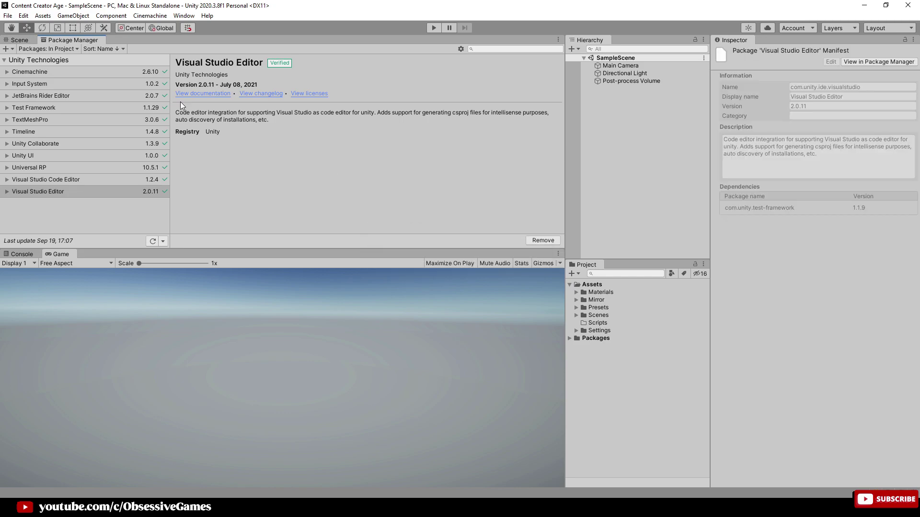
# Import the POLYGON Knights pack from My Assets into the project.
pyautogui.click(49, 49)
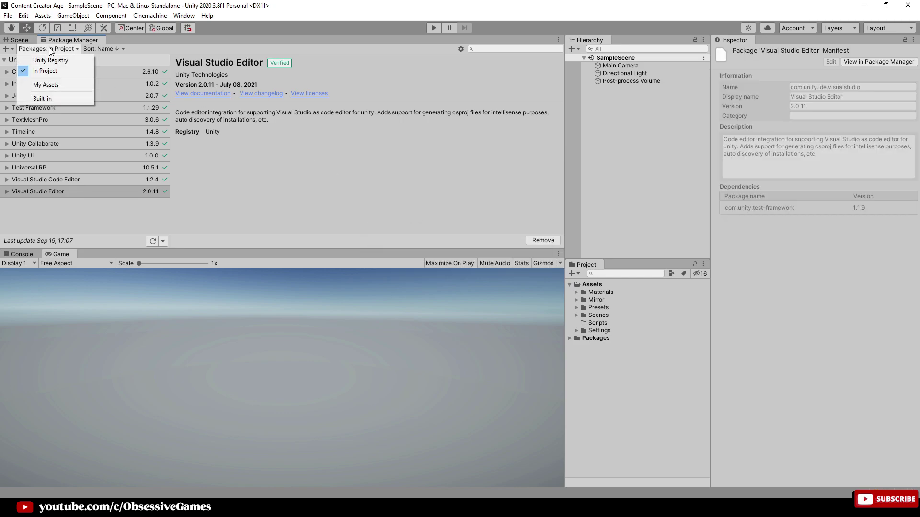
pyautogui.click(45, 84)
pyautogui.click(501, 50)
pyautogui.write('P')
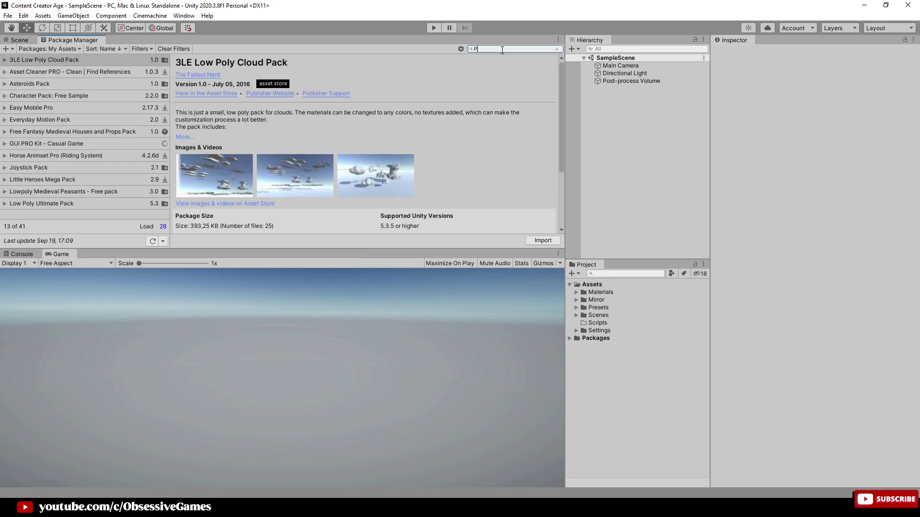
pyautogui.write('o')
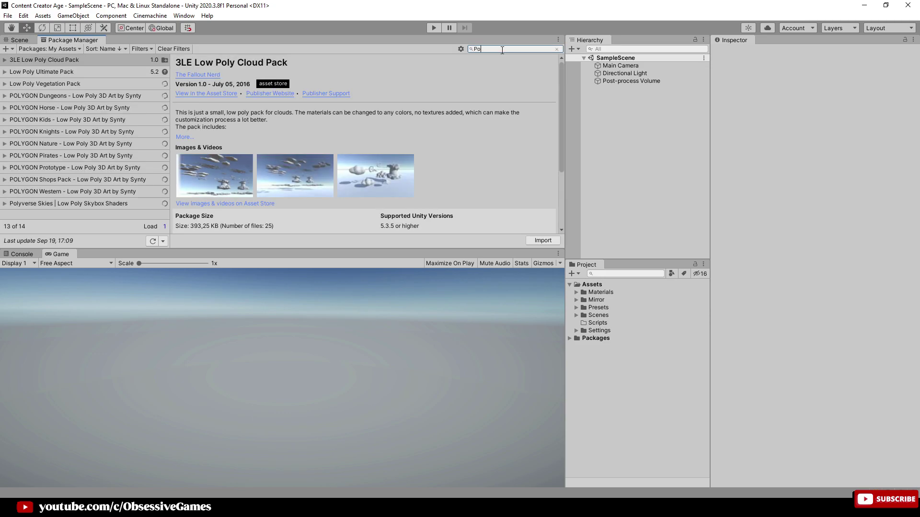
pyautogui.click(53, 133)
pyautogui.click(539, 239)
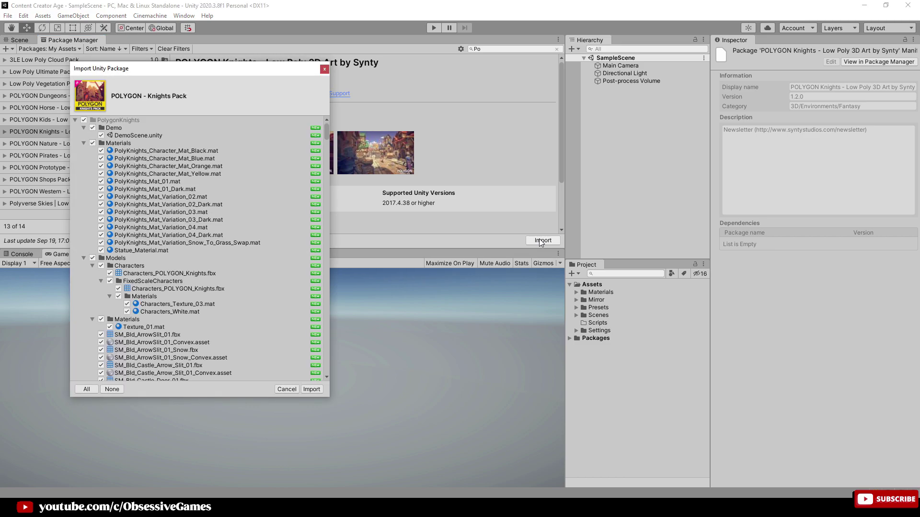
pyautogui.click(312, 389)
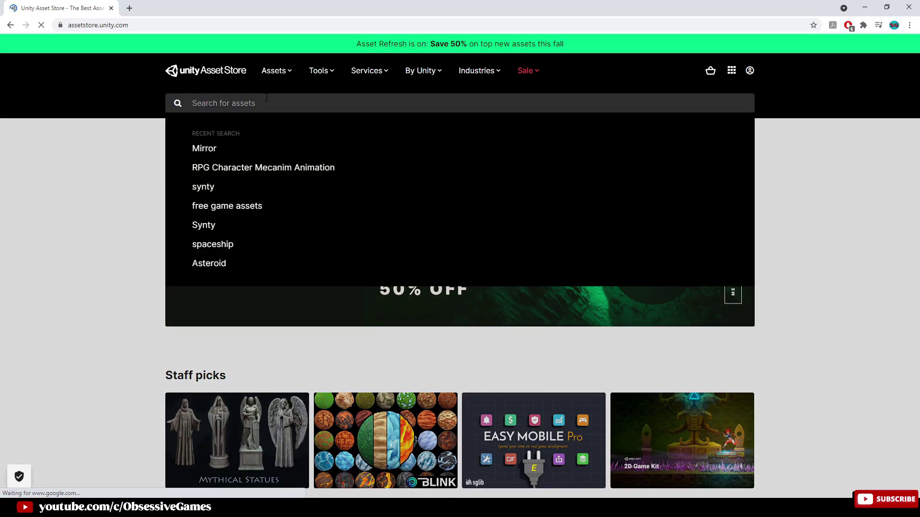
# Search the Asset Store for 'POLYGON Start' and open the POLYGON Starter Pack product page.
pyautogui.write('POLYGON Start')
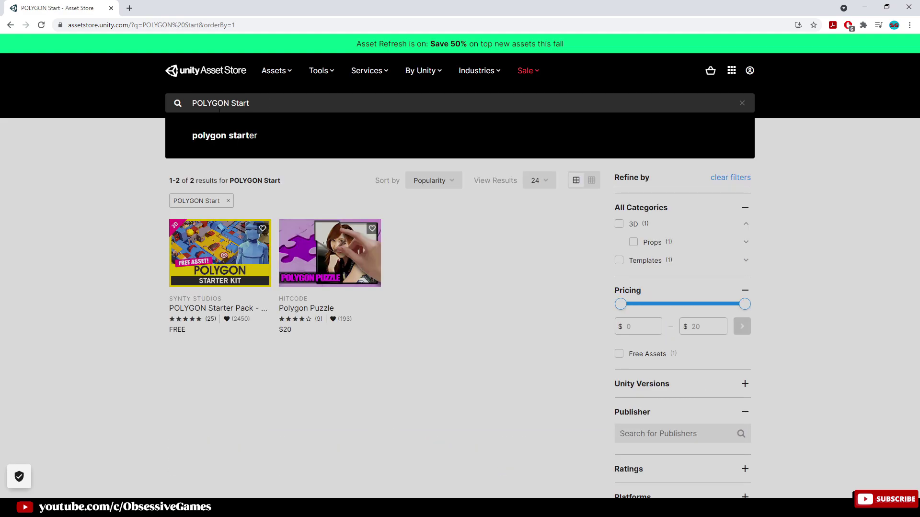
pyautogui.click(220, 253)
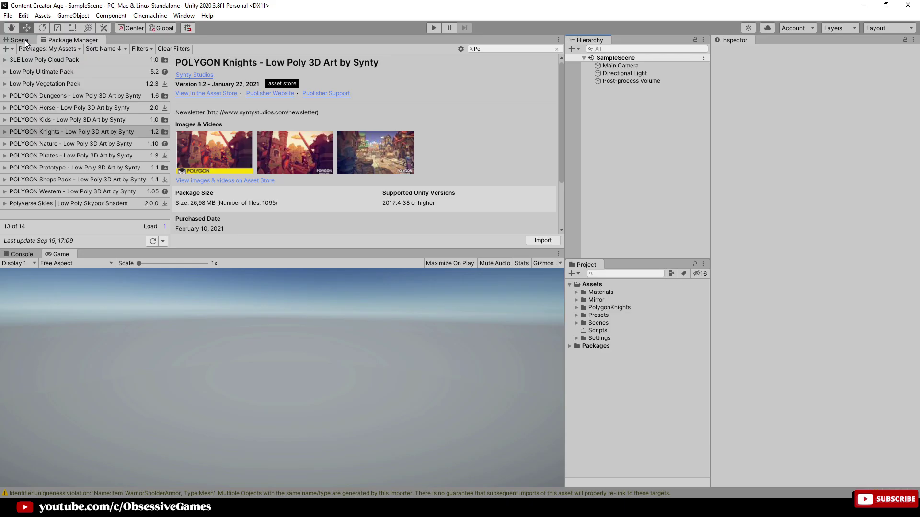
# Create a new folder named 'Imported Assets' in the Assets folder.
pyautogui.click(25, 42)
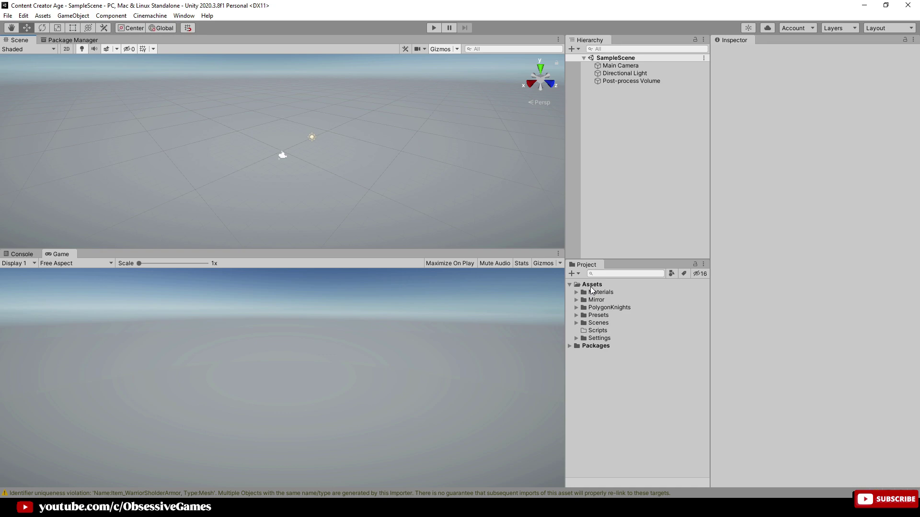
pyautogui.rightClick(592, 286)
pyautogui.moveTo(633, 35)
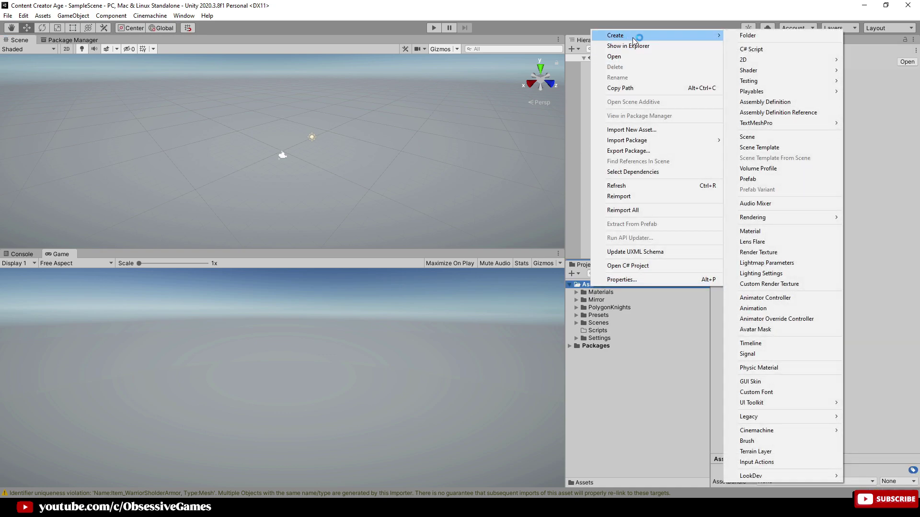
pyautogui.click(752, 36)
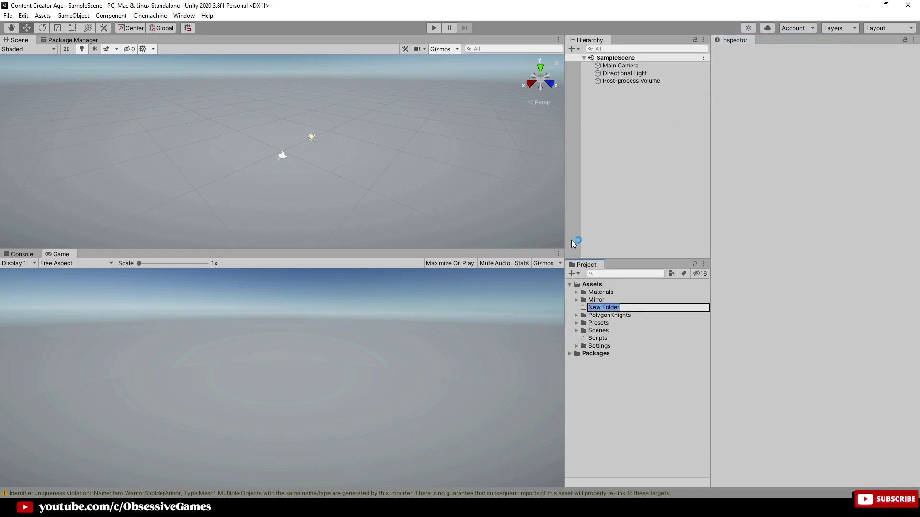
pyautogui.write('Imported Assets')
pyautogui.press('Return')
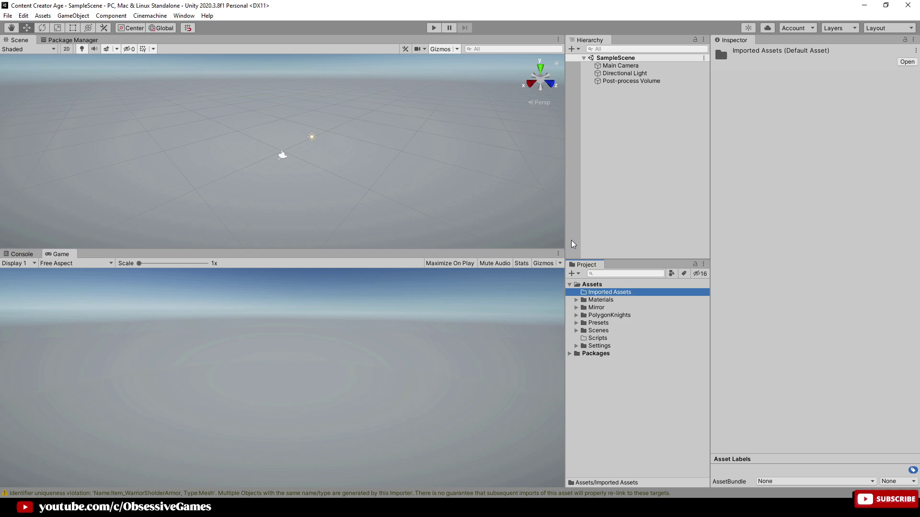
# Move PolygonKnights into Imported Assets and expand both folders to show its subfolders.
pyautogui.moveTo(604, 315); pyautogui.dragTo(614, 295)
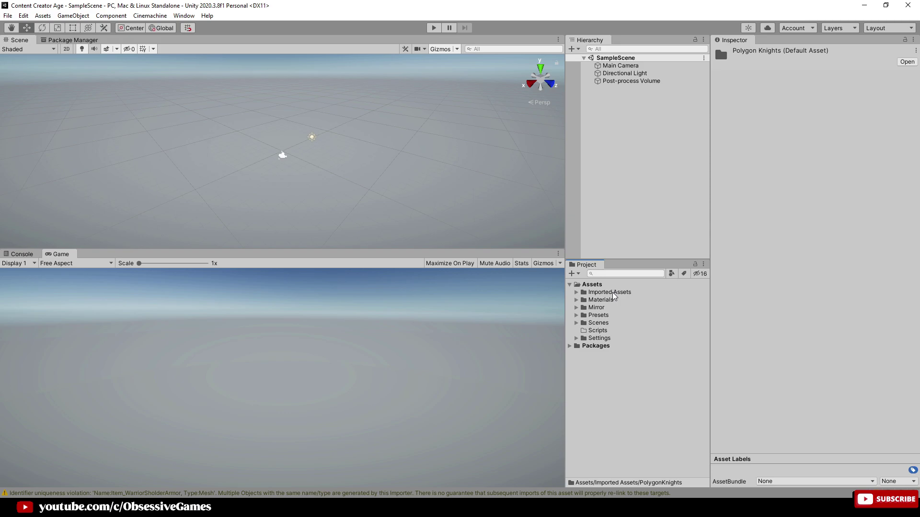
pyautogui.click(576, 292)
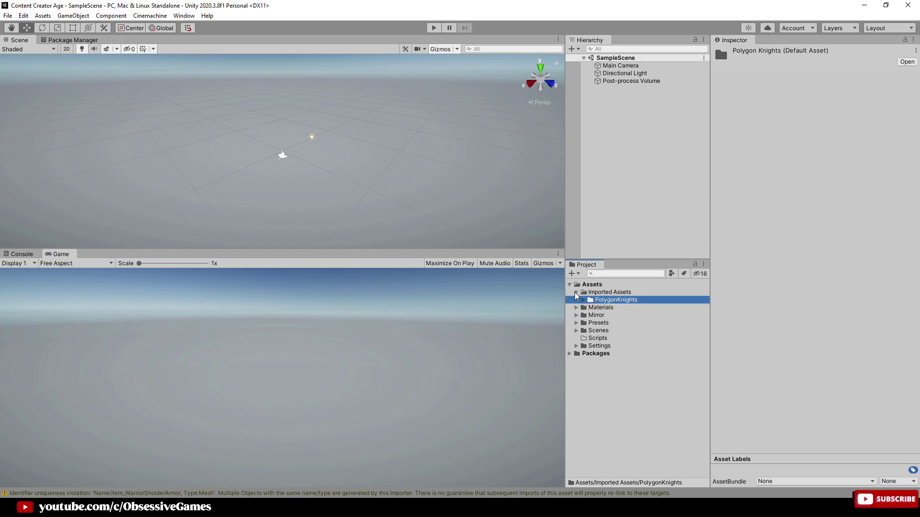
pyautogui.click(583, 300)
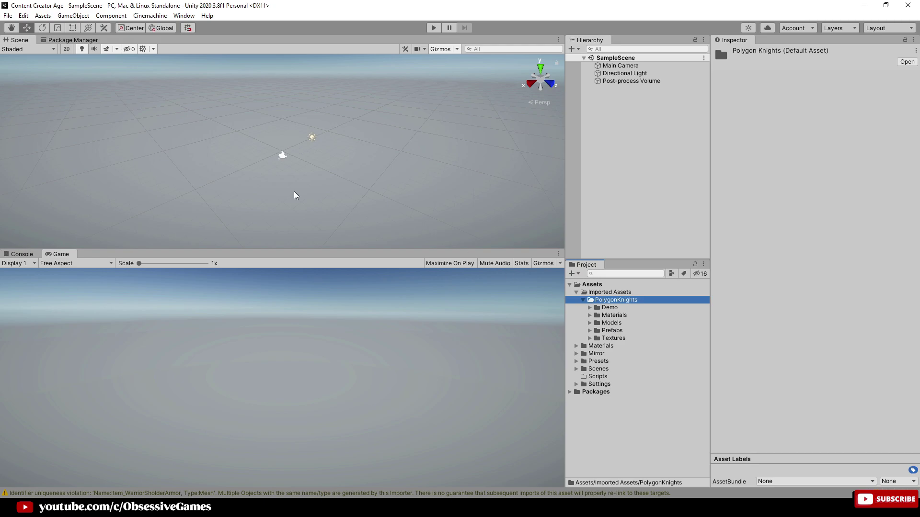
# Run Upgrade Project Materials to UniversalRP Materials from the Edit > Render Pipeline menu, confirming with Proceed.
pyautogui.click(23, 16)
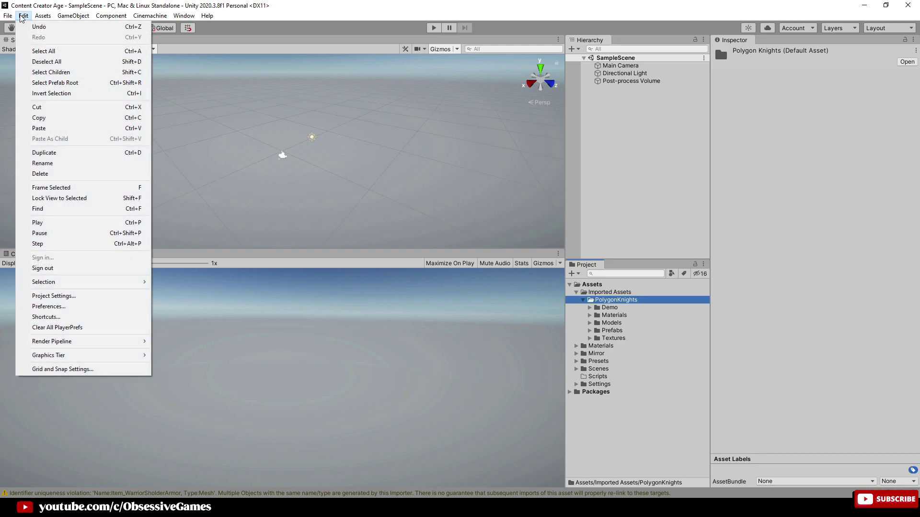
pyautogui.moveTo(113, 345)
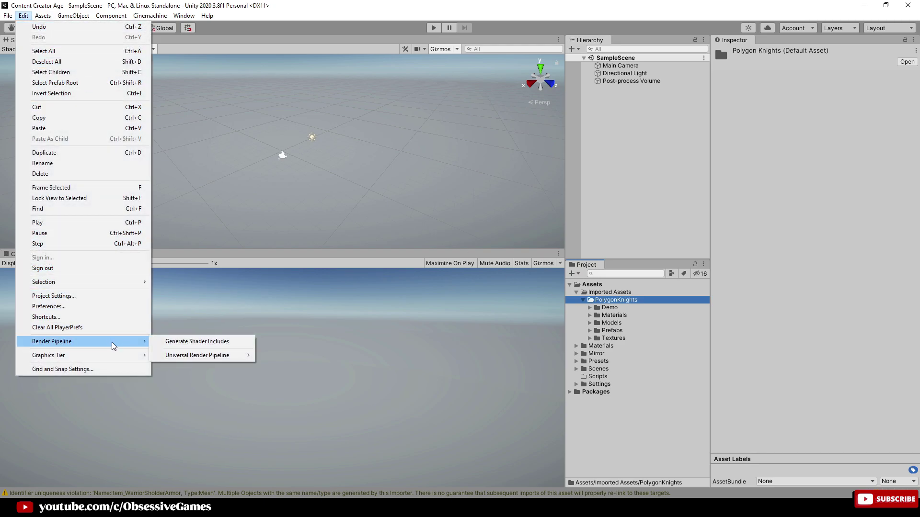
pyautogui.moveTo(200, 360)
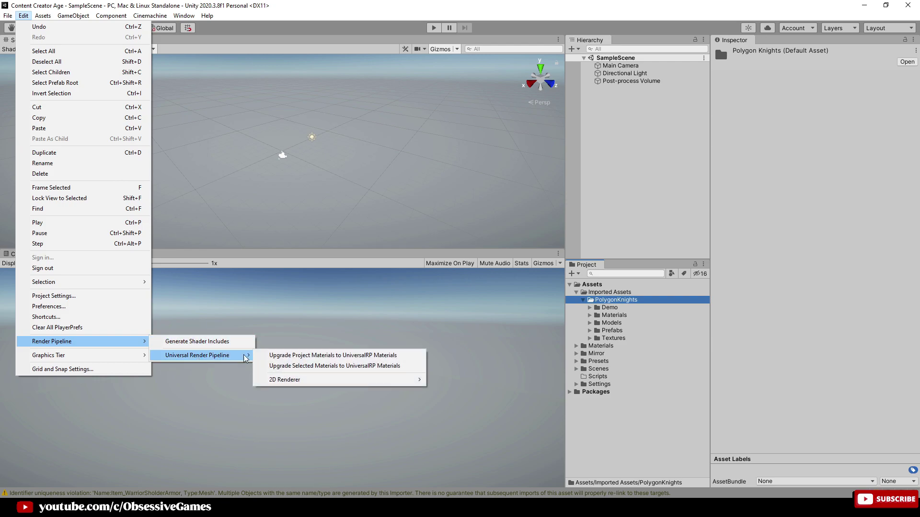
pyautogui.click(298, 359)
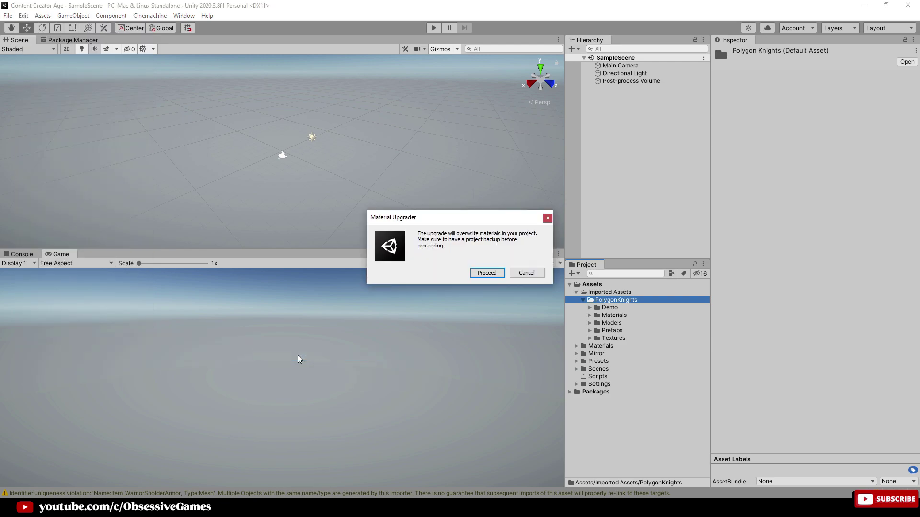
pyautogui.click(485, 271)
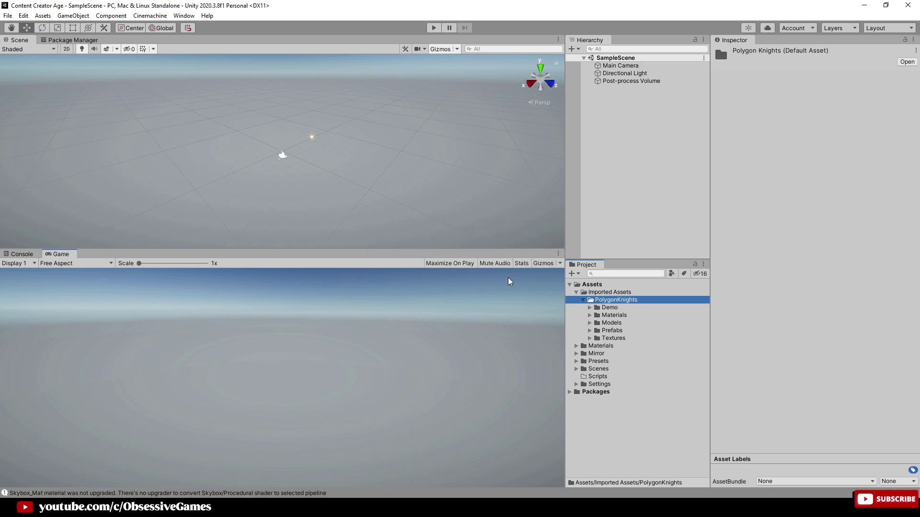
pyautogui.click(598, 309)
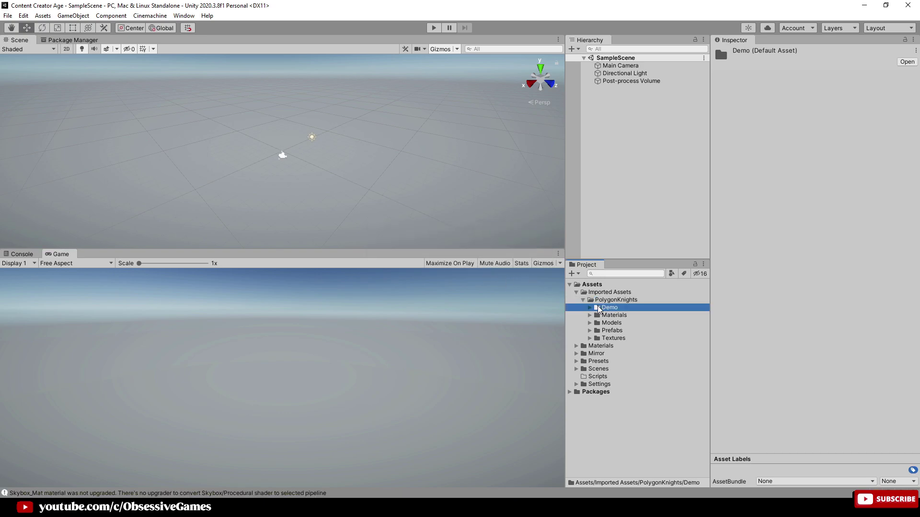
# Add Character_Knight_01_Black to the scene, reset its Transform to the origin, and rename it Player.
pyautogui.click(589, 330)
pyautogui.click(596, 346)
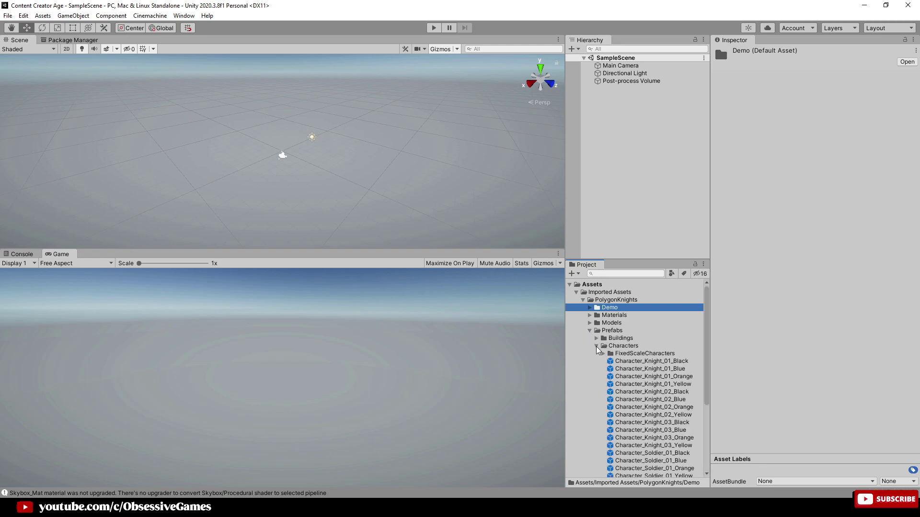
pyautogui.click(636, 362)
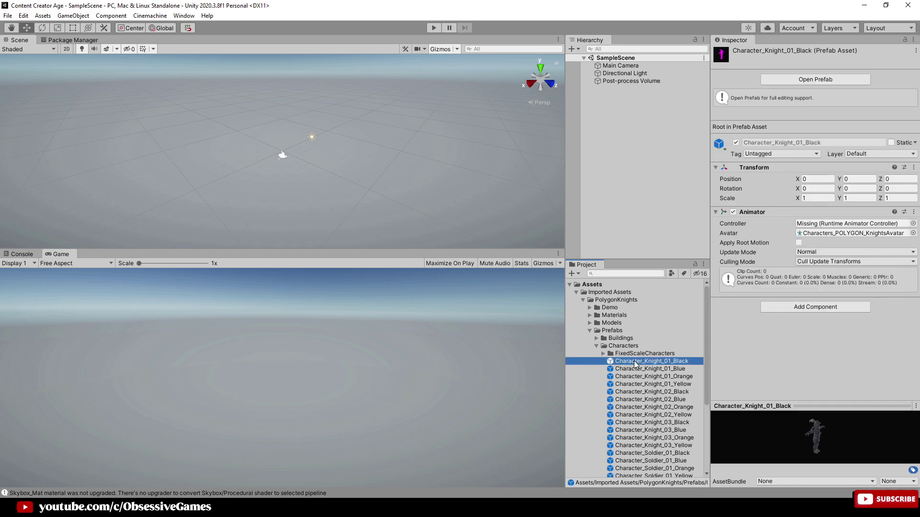
pyautogui.moveTo(636, 364); pyautogui.dragTo(633, 184)
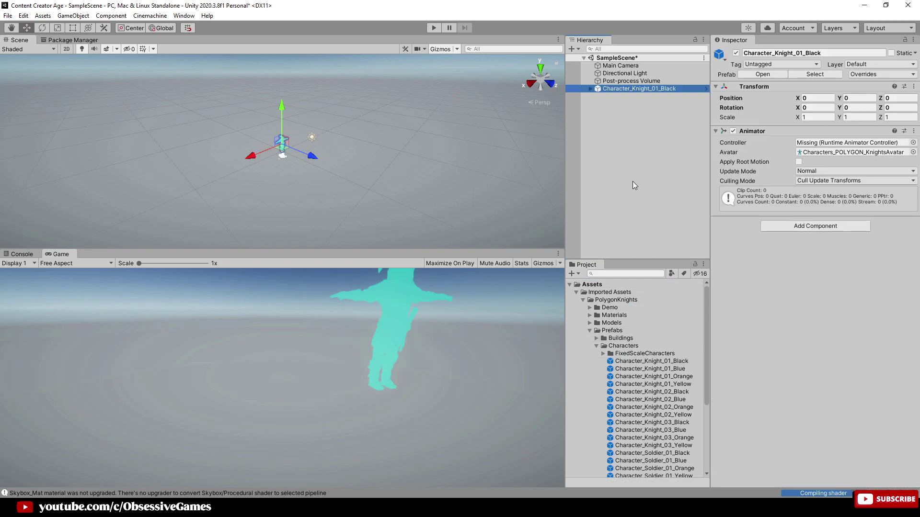
pyautogui.rightClick(756, 87)
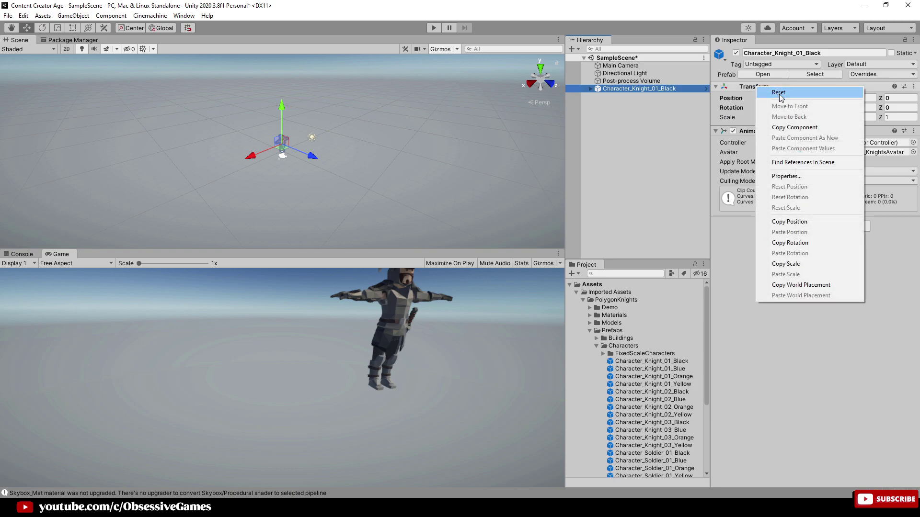
pyautogui.click(779, 93)
pyautogui.click(832, 53)
pyautogui.write('P')
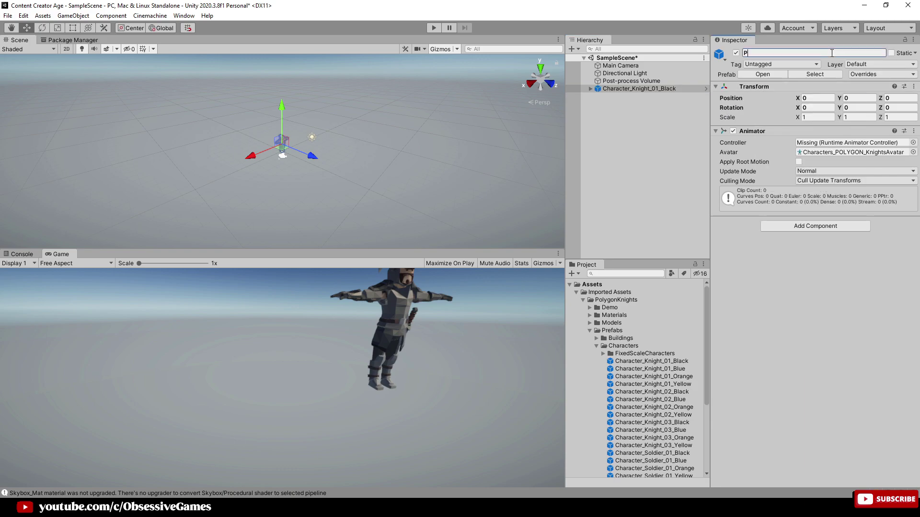
pyautogui.write('layer')
pyautogui.press('Return')
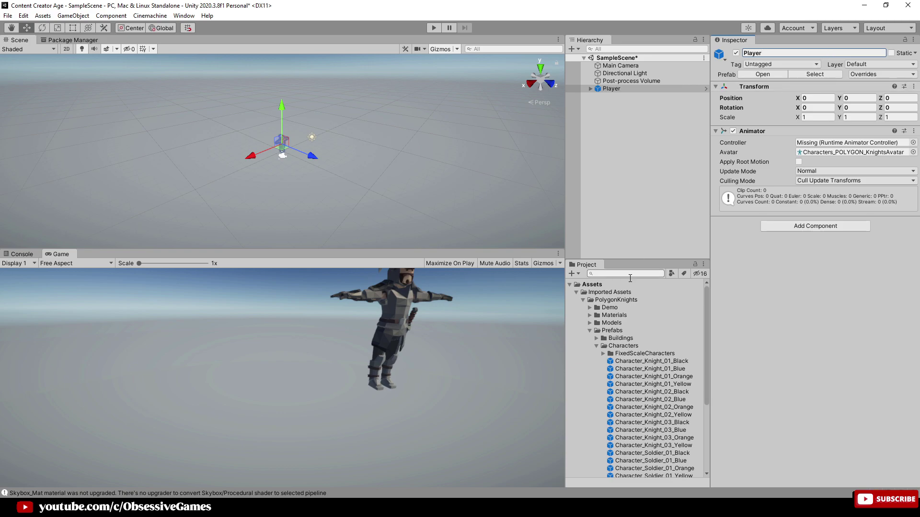
# Create a new folder in the Assets folder.
pyautogui.click(576, 292)
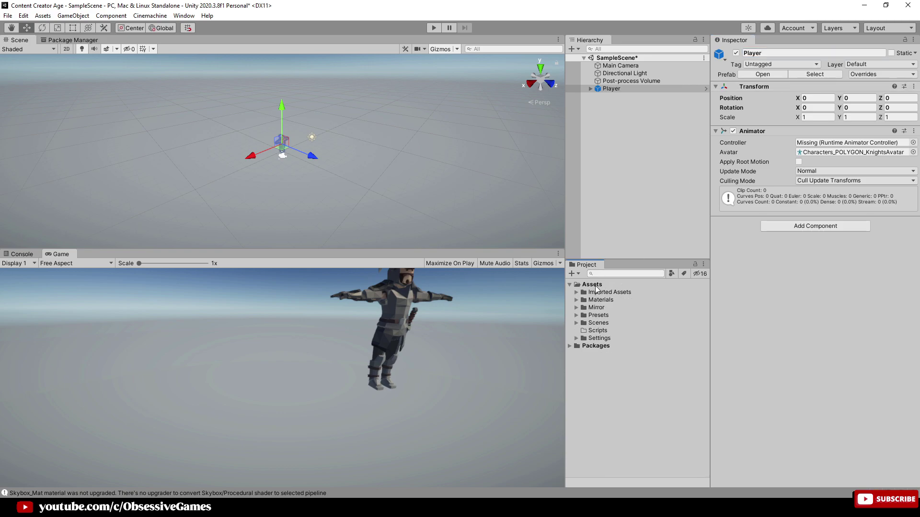
pyautogui.rightClick(596, 287)
pyautogui.moveTo(623, 34)
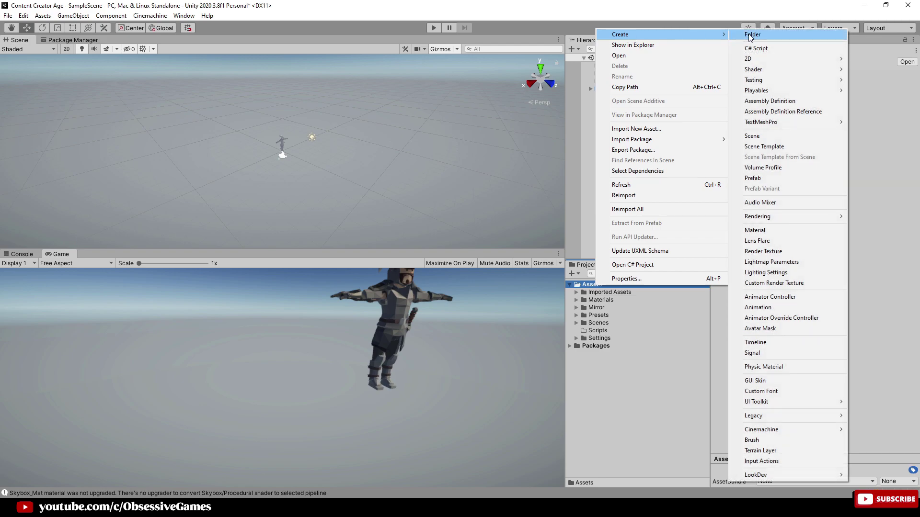
pyautogui.click(759, 35)
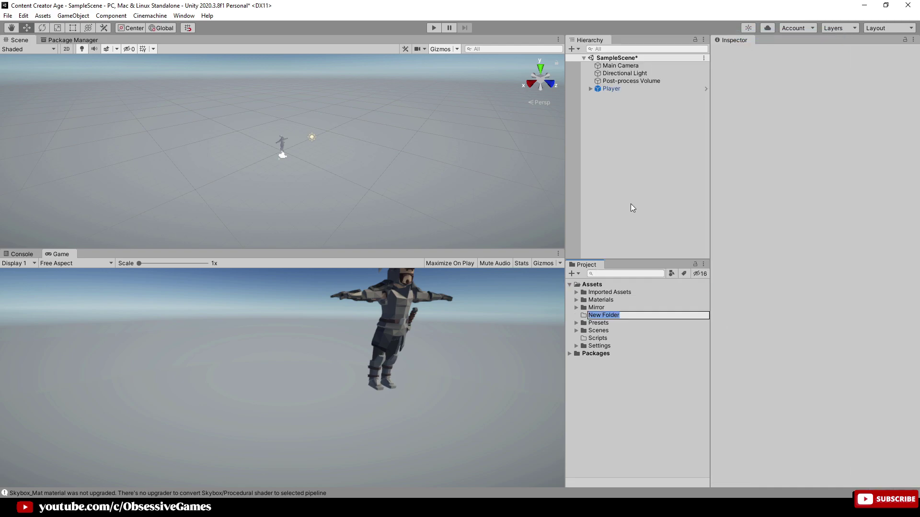
# Name the folder Prefabs and save Player into it as an Original Prefab.
pyautogui.write('Prefabs')
pyautogui.press('Return')
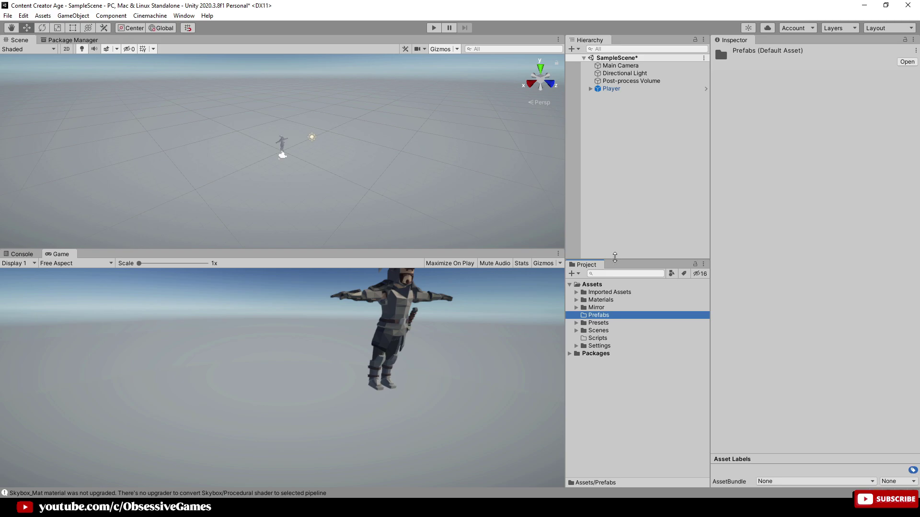
pyautogui.moveTo(604, 90); pyautogui.dragTo(605, 317)
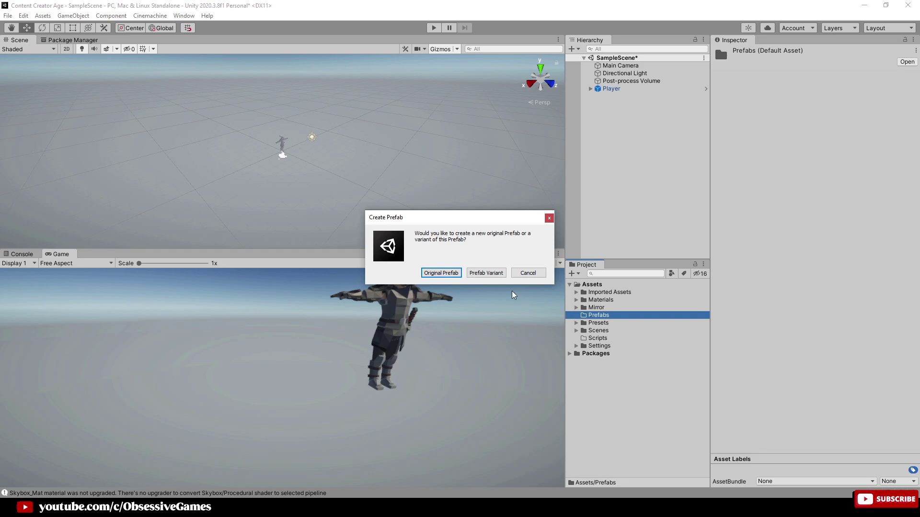
pyautogui.click(441, 273)
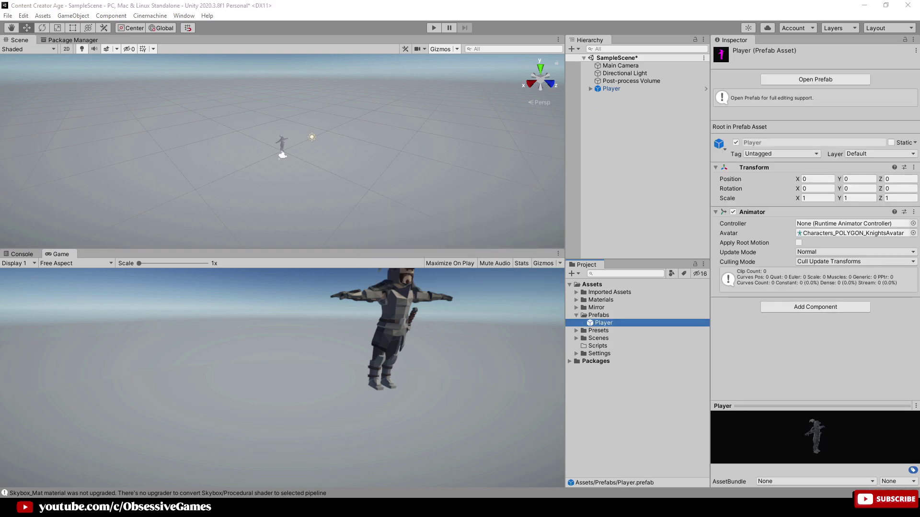
# Reset the Main Camera's Transform and set its Y rotation to 180.
pyautogui.click(623, 65)
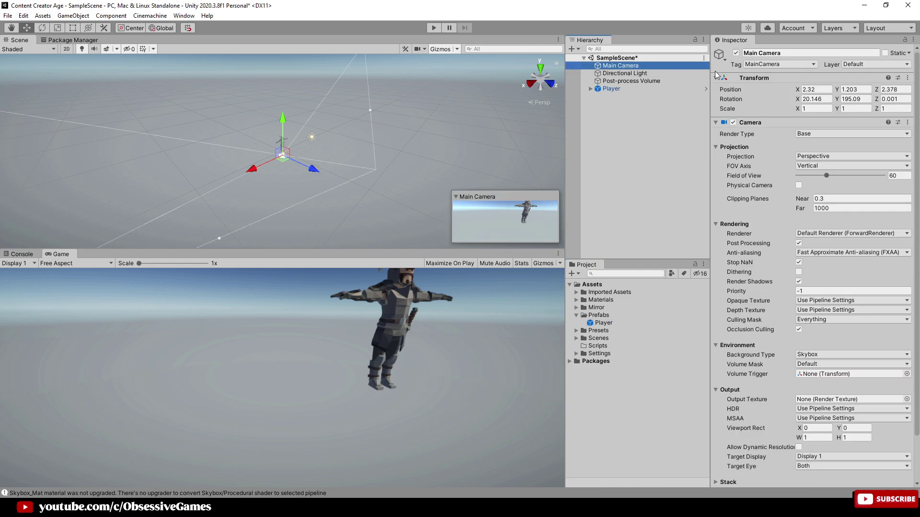
pyautogui.rightClick(761, 77)
pyautogui.click(786, 81)
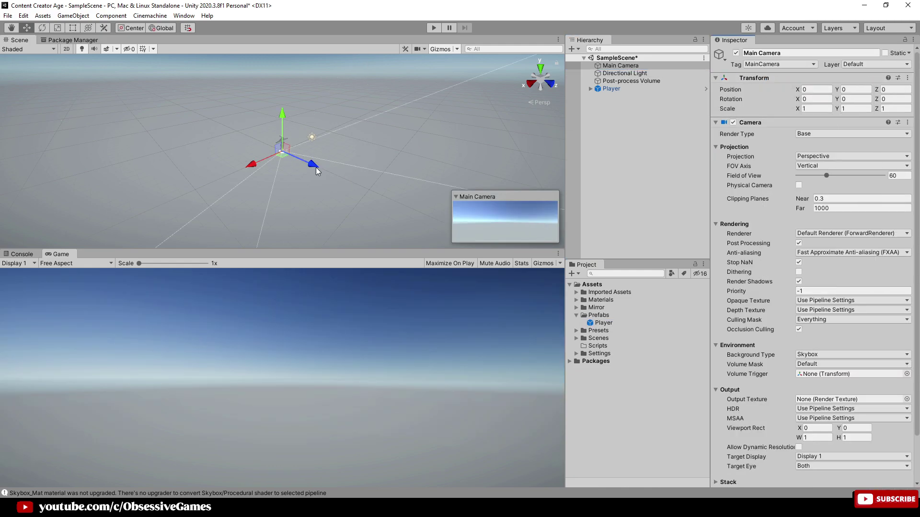
pyautogui.moveTo(315, 168); pyautogui.dragTo(336, 173)
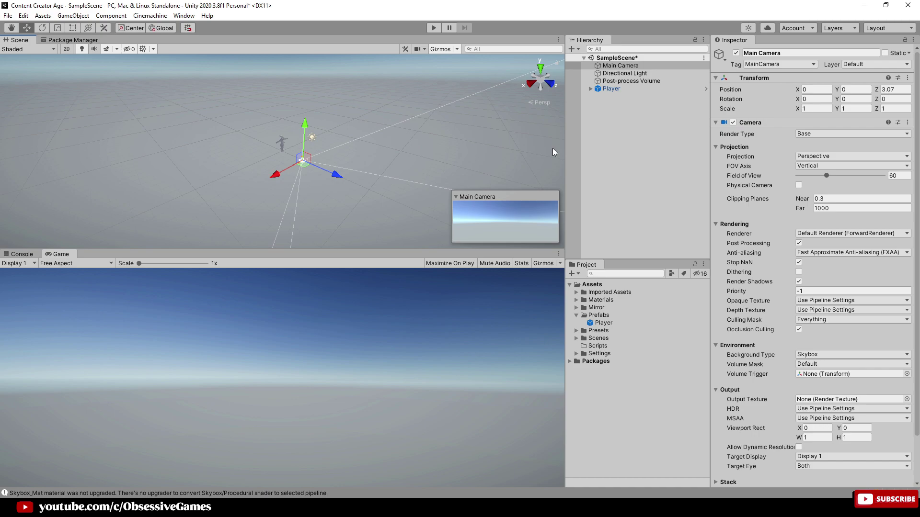
pyautogui.click(855, 99)
pyautogui.write('180')
pyautogui.moveTo(305, 133); pyautogui.dragTo(303, 111)
pyautogui.moveTo(338, 160); pyautogui.dragTo(346, 165)
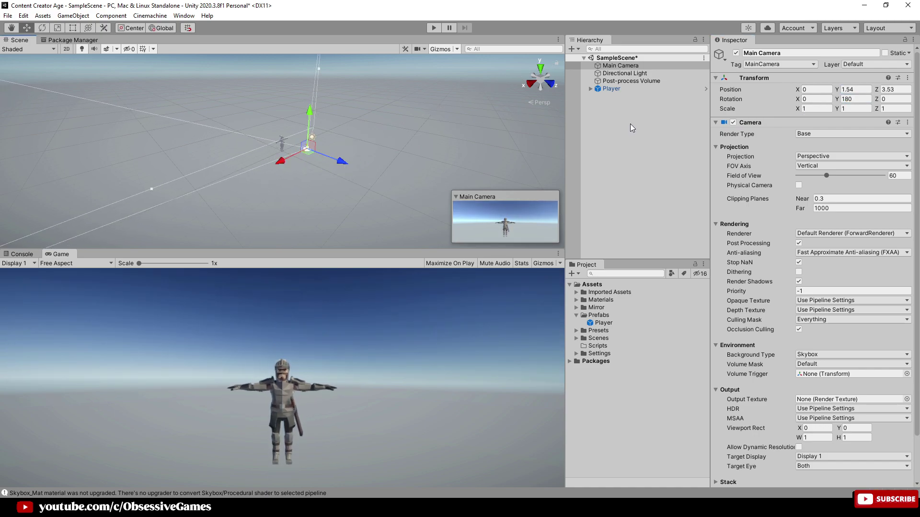
# Set the camera's Z position to 4 and X rotation to 45, raising it above the player.
pyautogui.click(855, 89)
pyautogui.write('2')
pyautogui.press('Tab')
pyautogui.write('4')
pyautogui.click(827, 99)
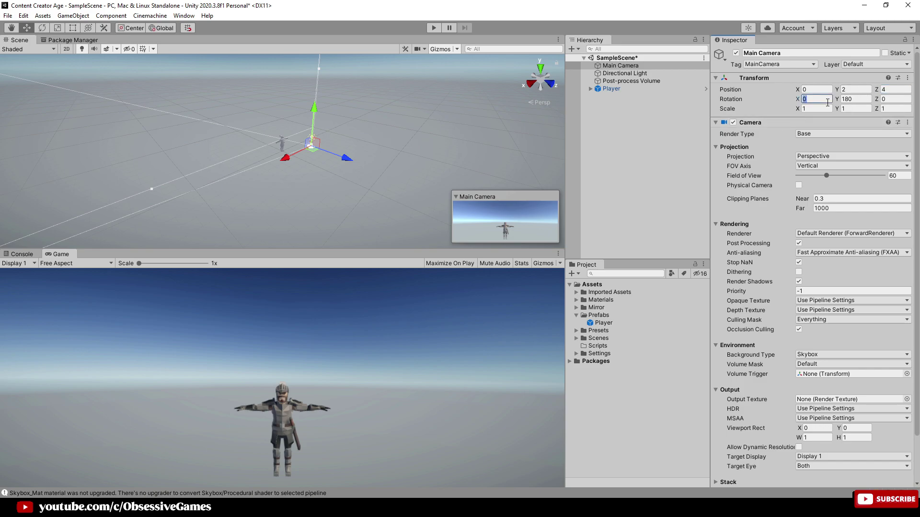
pyautogui.write('45')
pyautogui.moveTo(314, 106); pyautogui.dragTo(316, 74)
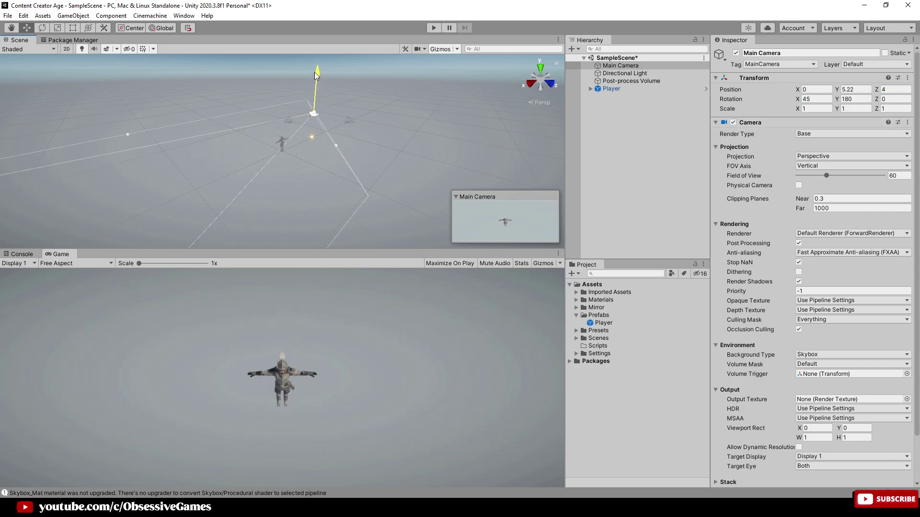
pyautogui.click(855, 89)
# Set the camera's Y position to 6, then create an empty NetworkManager object at the origin.
pyautogui.write('6')
pyautogui.click(621, 65)
pyautogui.click(572, 48)
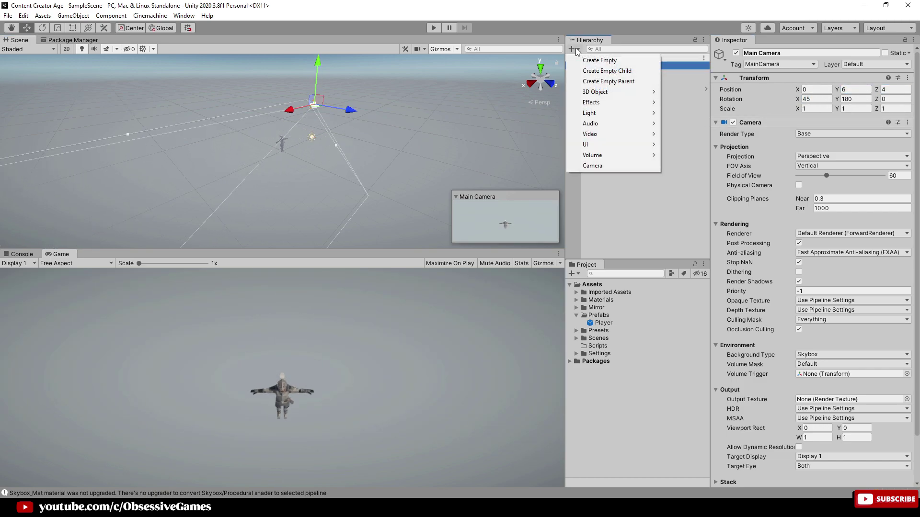
pyautogui.click(592, 60)
pyautogui.write('Ne')
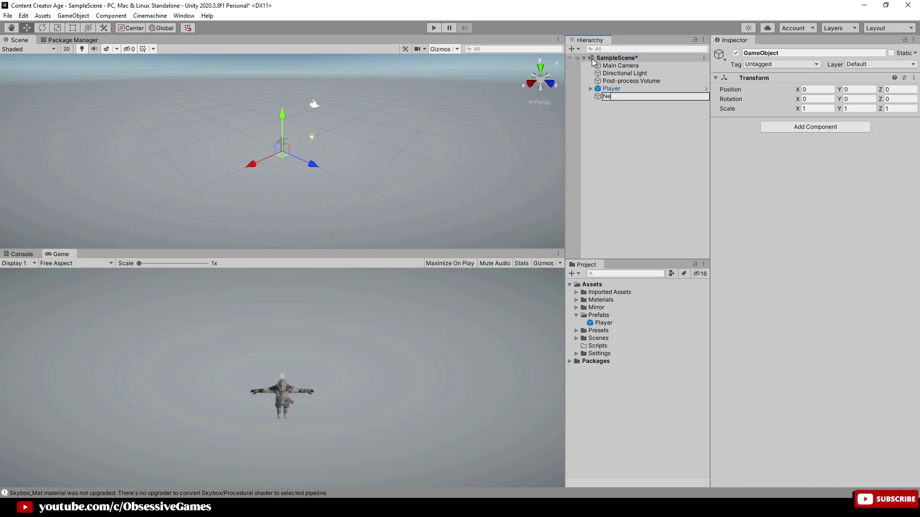
pyautogui.write('tworkManager')
pyautogui.press('Return')
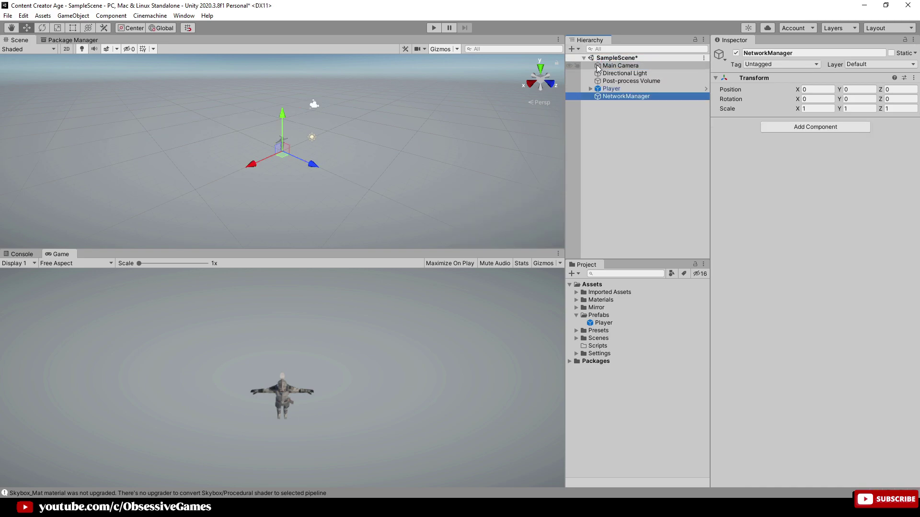
pyautogui.rightClick(761, 79)
pyautogui.click(786, 85)
pyautogui.click(634, 99)
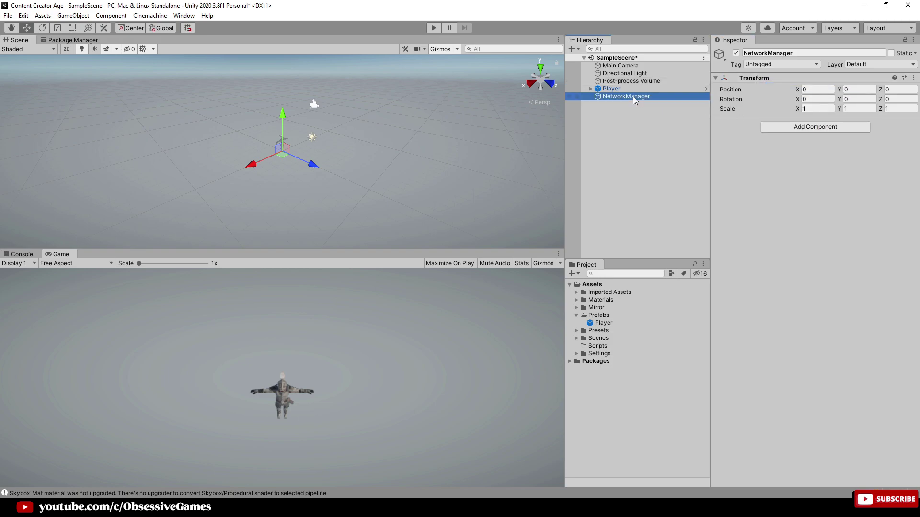
# Add the NetworkManager and NetworkManagerHUD components to the NetworkManager object.
pyautogui.click(792, 127)
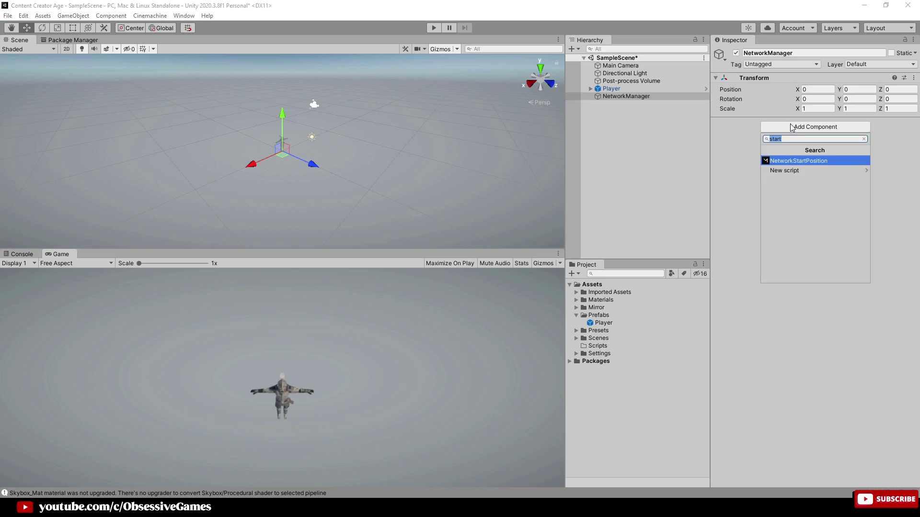
pyautogui.write('Netwo')
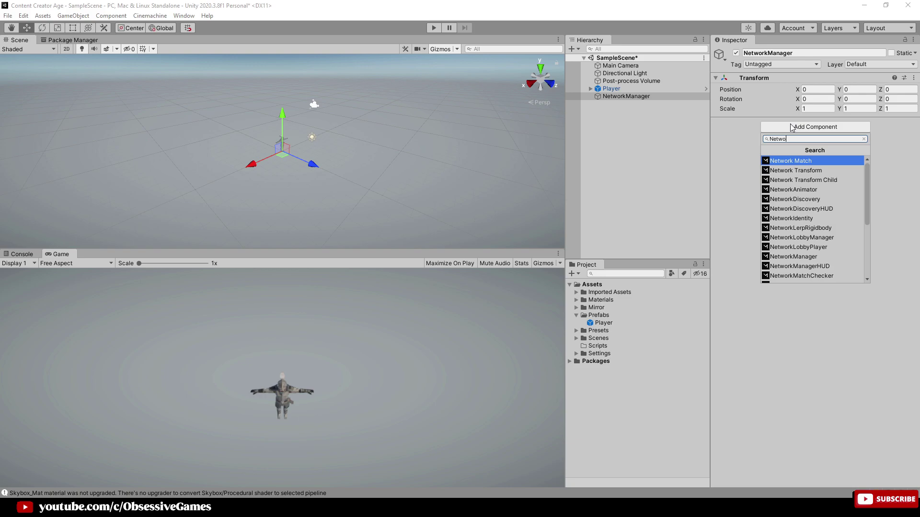
pyautogui.write('rk Ma')
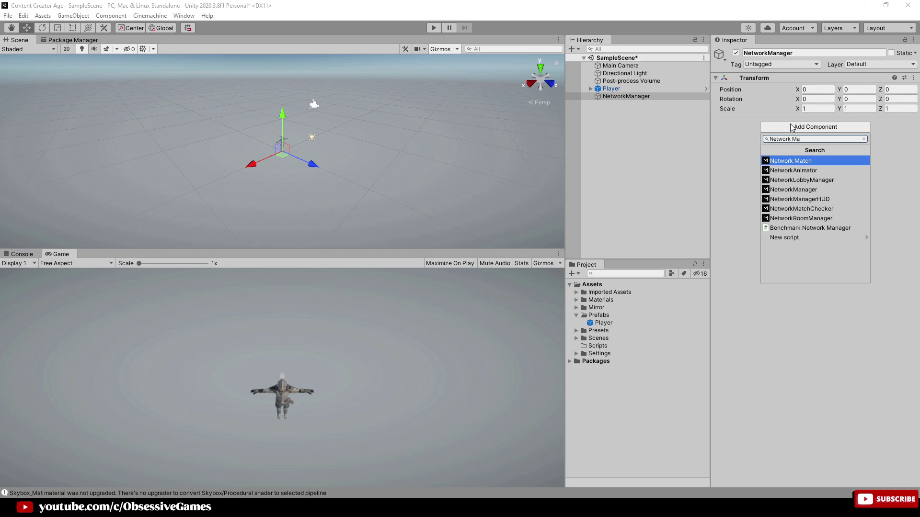
pyautogui.write('nager')
pyautogui.press('Down')
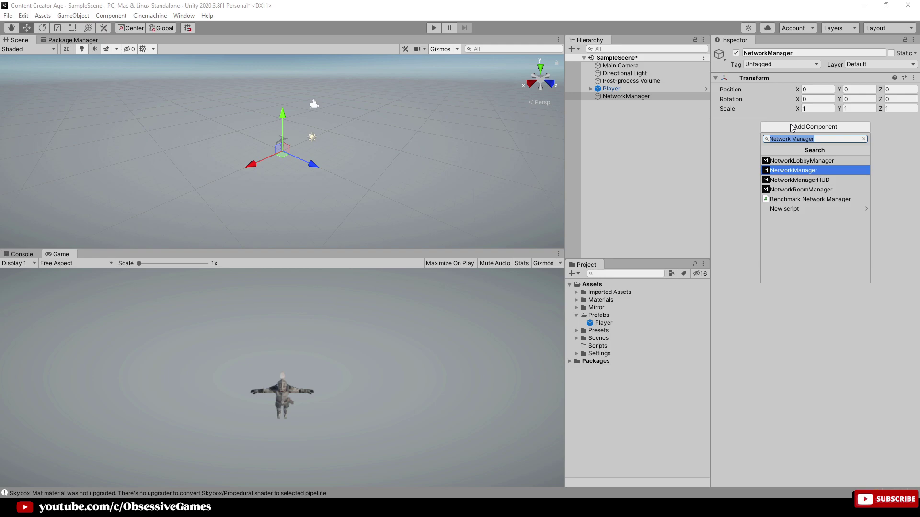
pyautogui.press('Return')
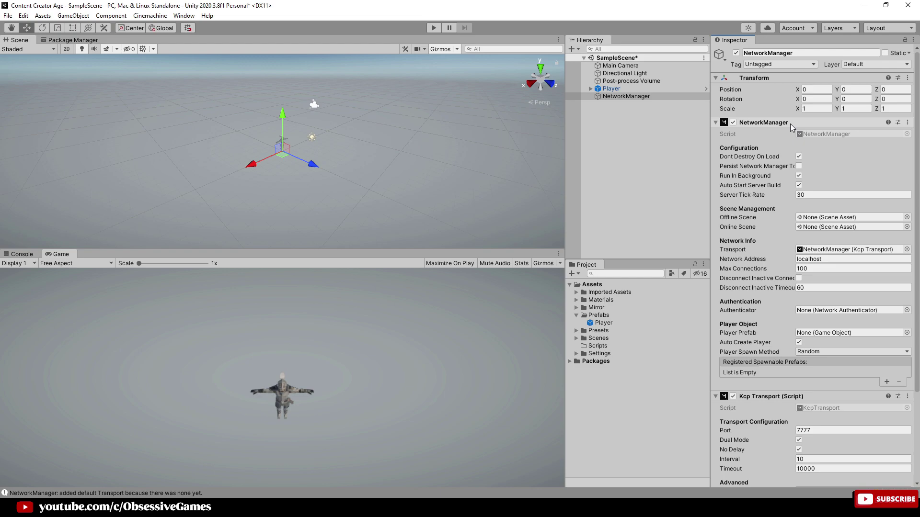
pyautogui.scroll(-5, 796, 215)
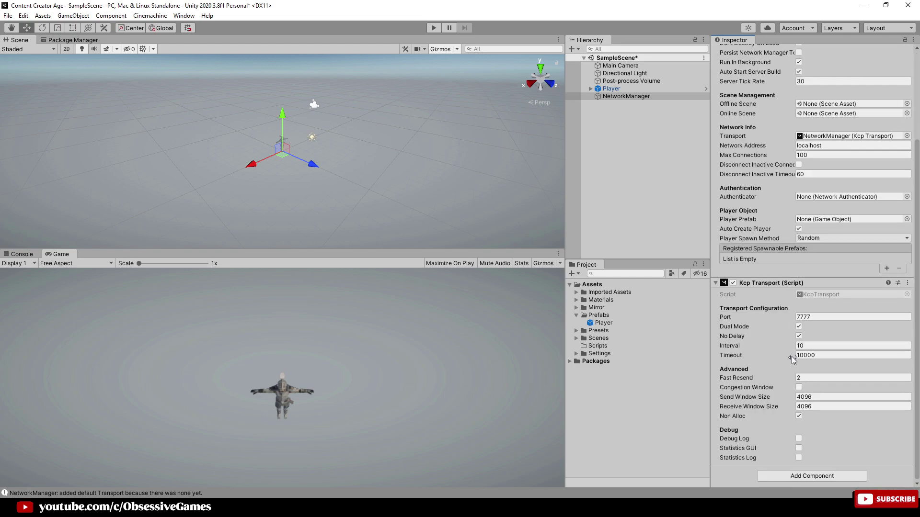
pyautogui.click(800, 476)
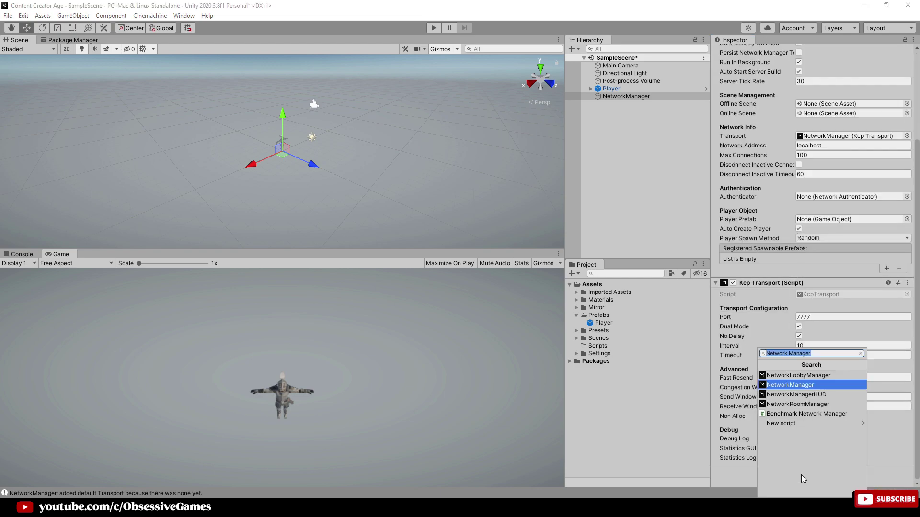
pyautogui.click(810, 396)
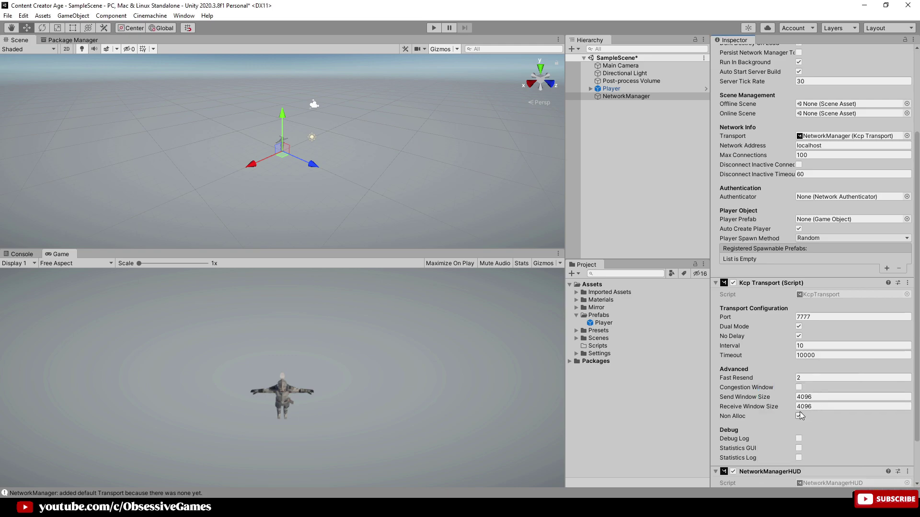
pyautogui.scroll(-3, 799, 415)
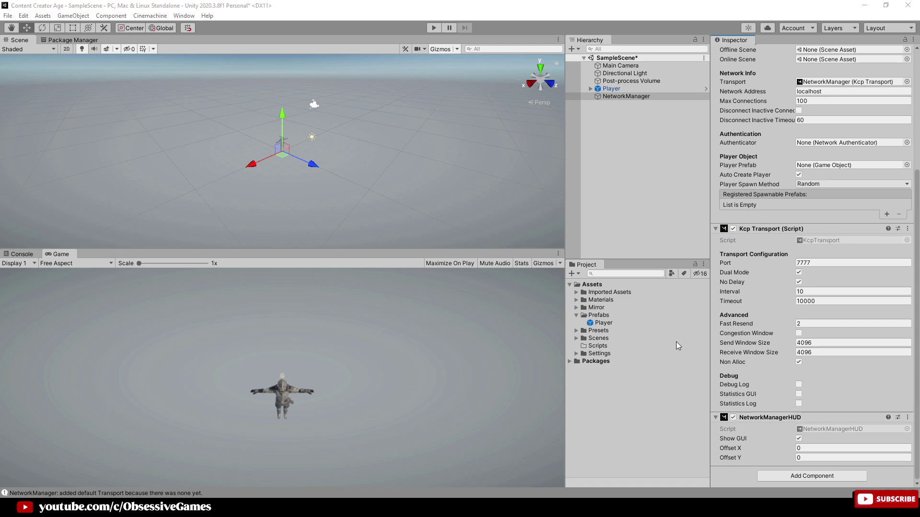
# Add a NetworkIdentity component to Player and apply all overrides to the Player prefab.
pyautogui.click(617, 89)
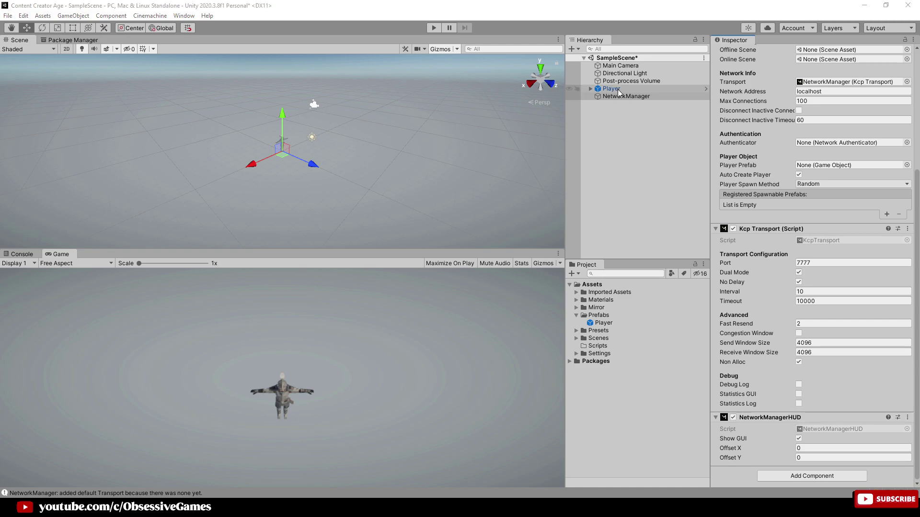
pyautogui.click(796, 226)
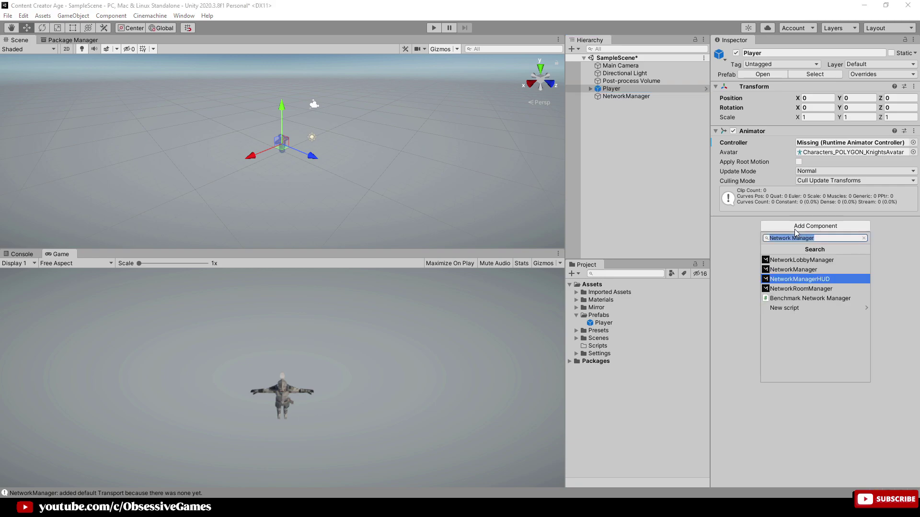
pyautogui.write('Networ')
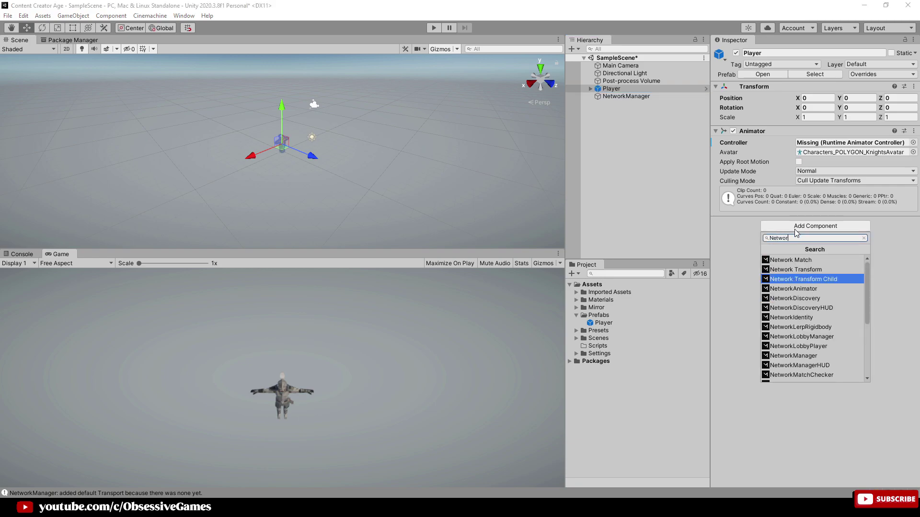
pyautogui.write('k Iden')
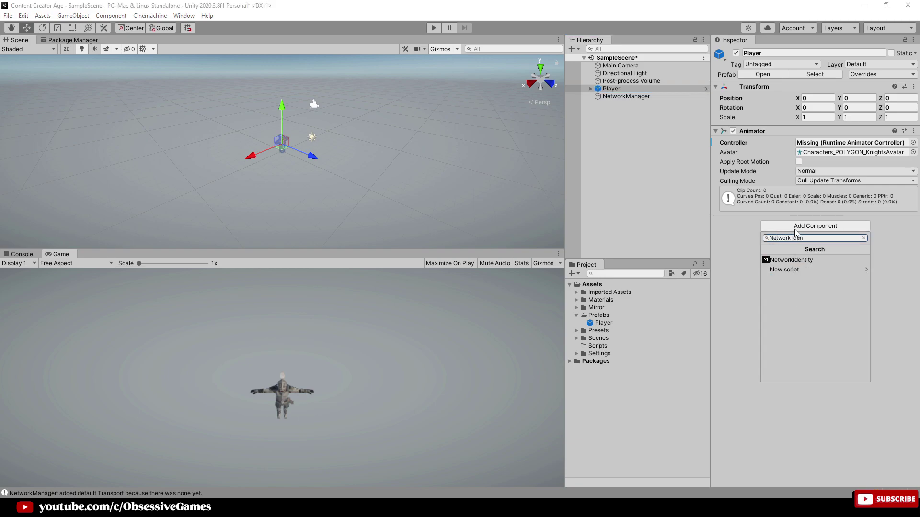
pyautogui.press('Return')
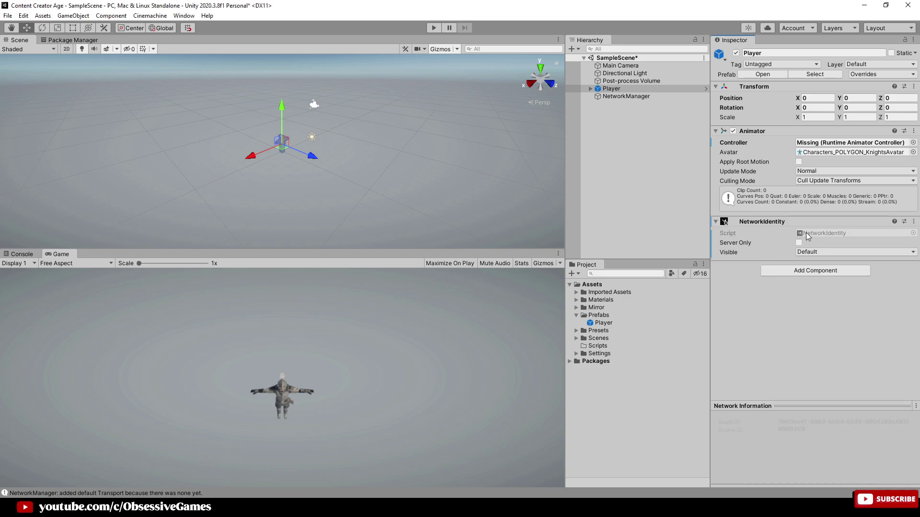
pyautogui.click(869, 74)
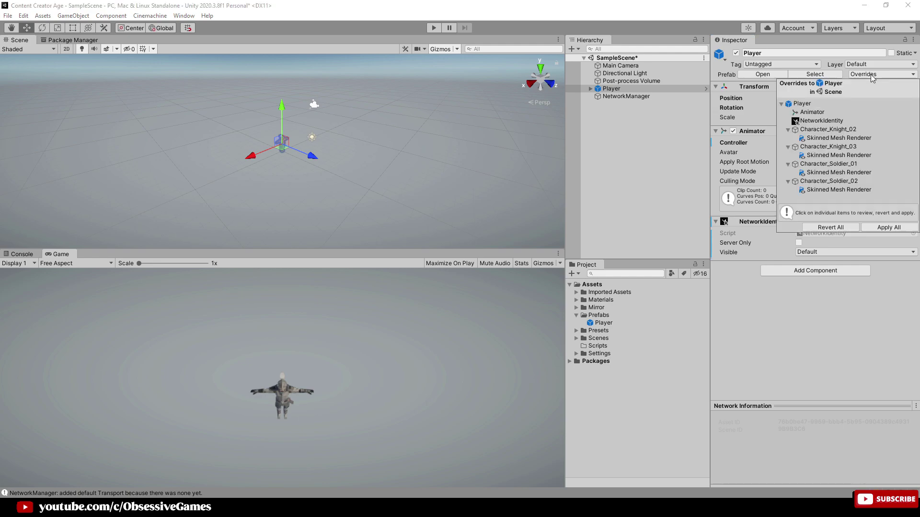
pyautogui.click(876, 227)
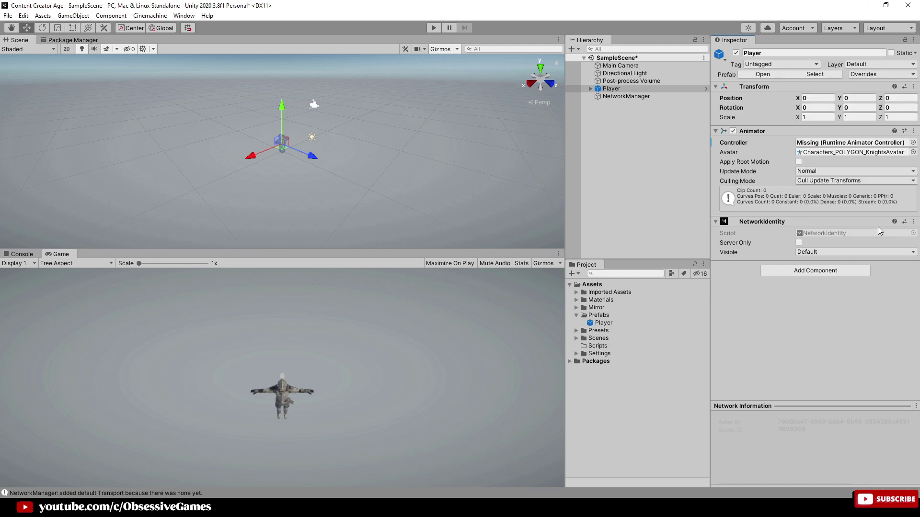
pyautogui.click(637, 90)
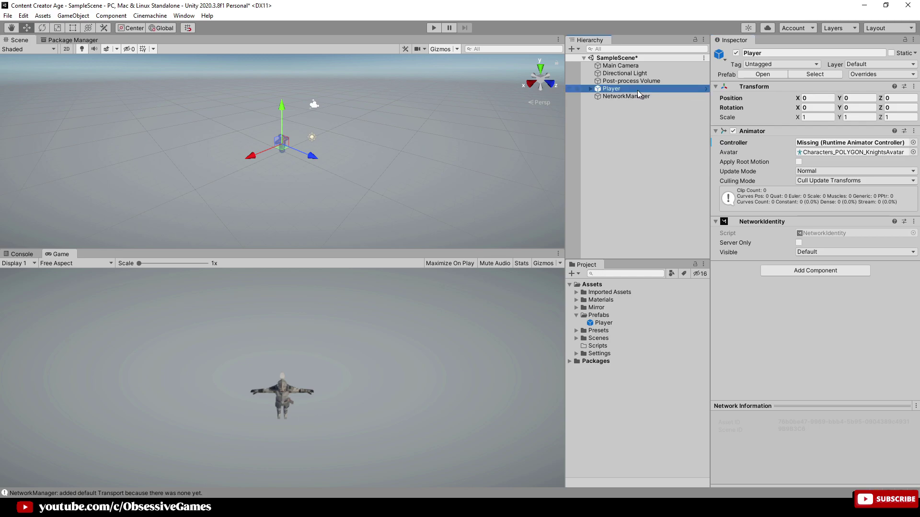
# Delete Player from the scene and assign the Player prefab to NetworkManager's Player Prefab field.
pyautogui.press('Delete')
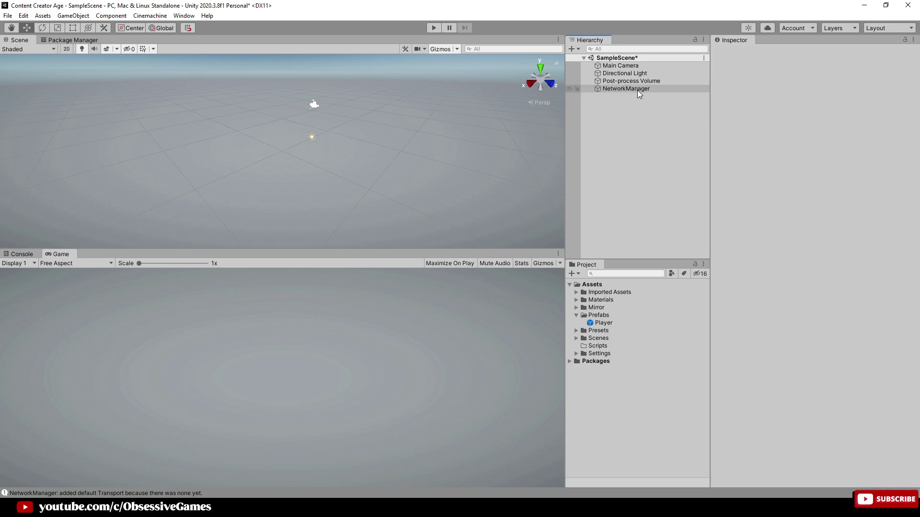
pyautogui.click(635, 89)
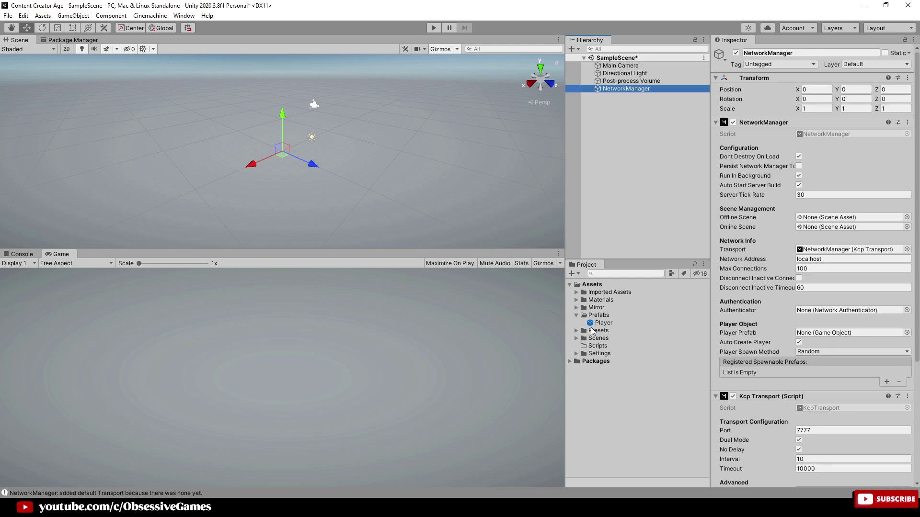
pyautogui.moveTo(600, 323); pyautogui.dragTo(830, 338)
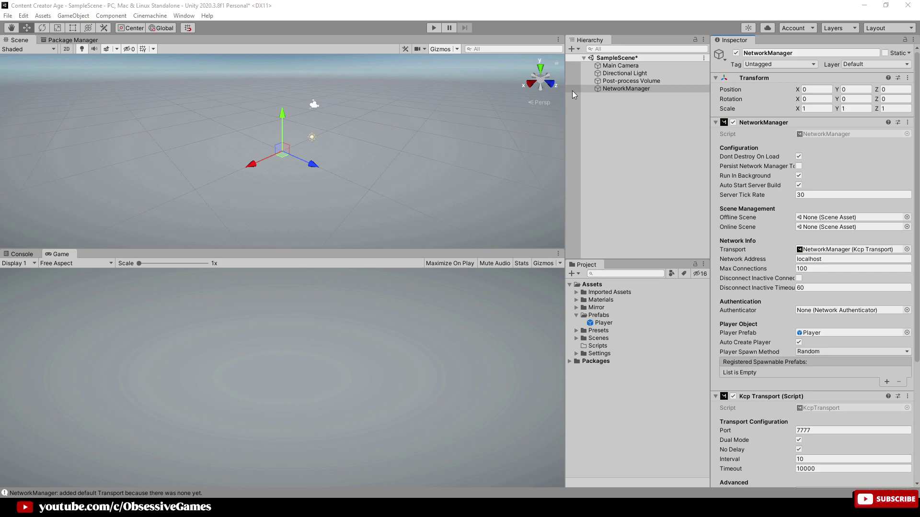
# Create an empty object named SpawnPoint, reset its Transform, and set Position X to 3.
pyautogui.click(573, 49)
pyautogui.click(583, 61)
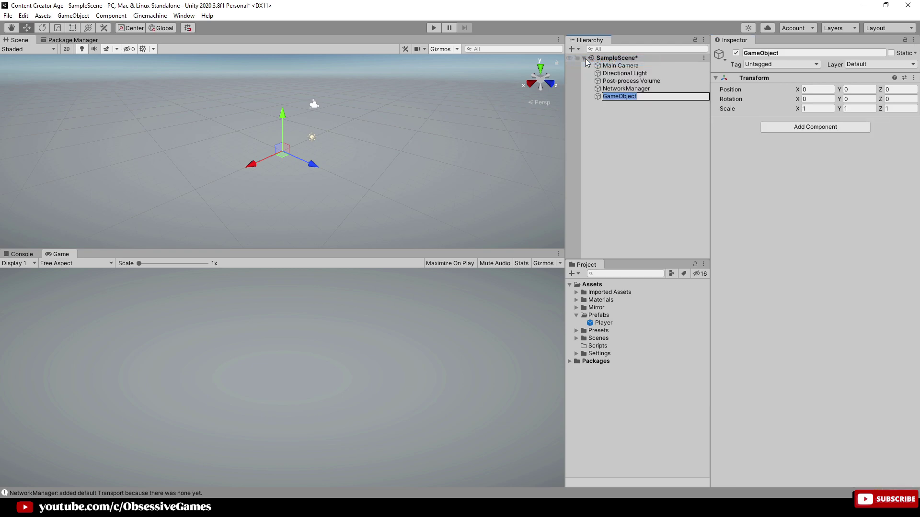
pyautogui.write('SpawnPoint')
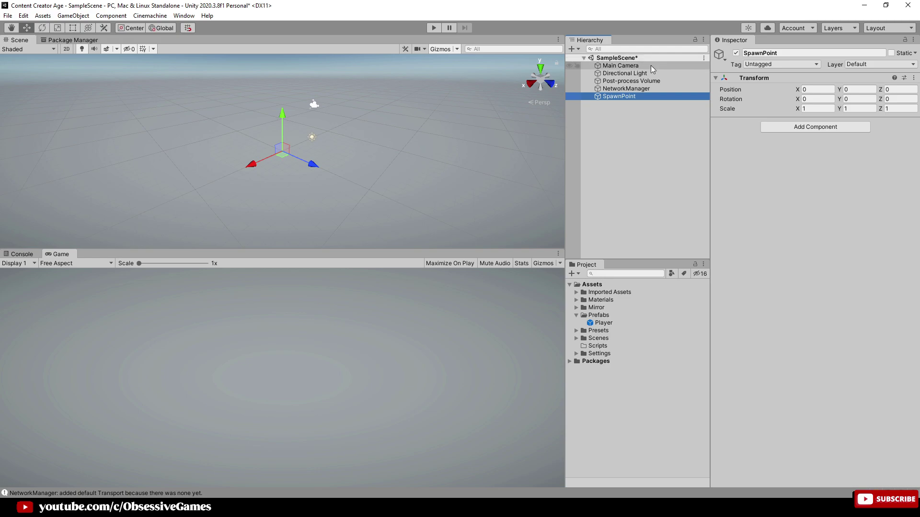
pyautogui.rightClick(770, 79)
pyautogui.click(791, 86)
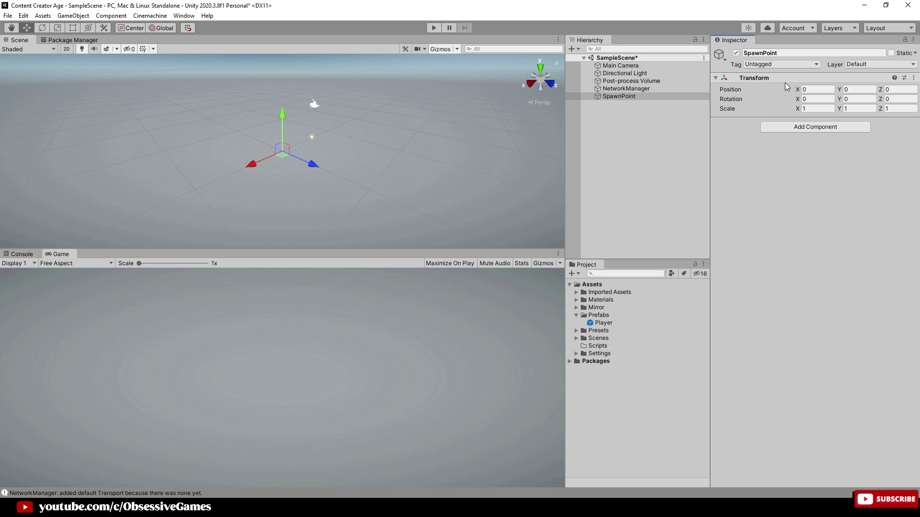
pyautogui.click(812, 89)
pyautogui.write('3')
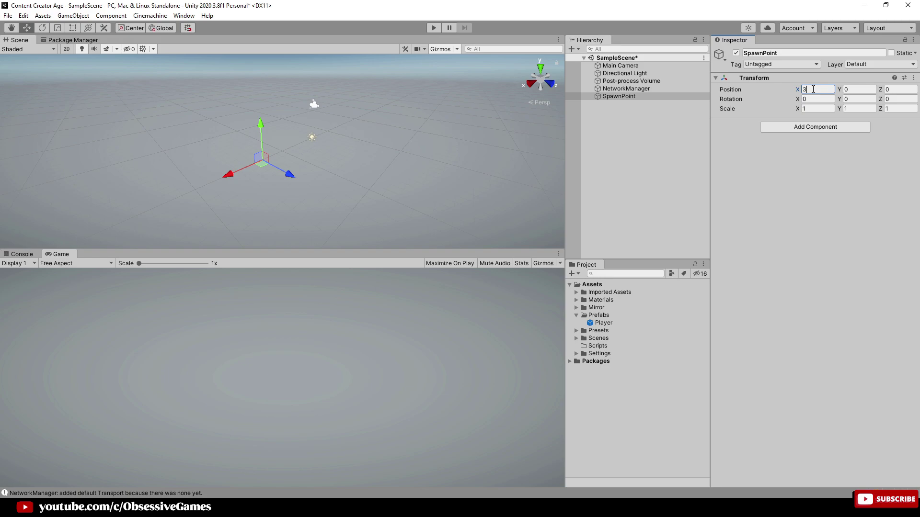
pyautogui.click(631, 96)
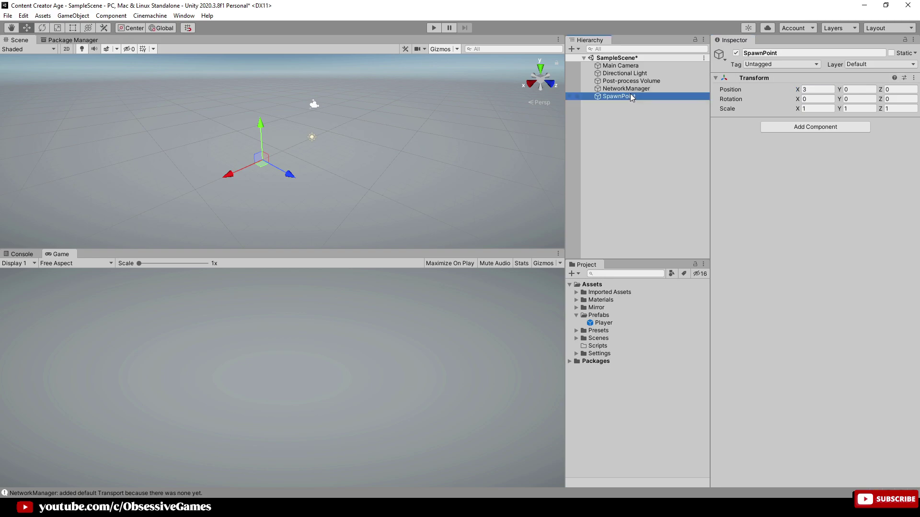
# Duplicate SpawnPoint and set the copy's X position to -3.
pyautogui.hotkey('ctrl', 'd')
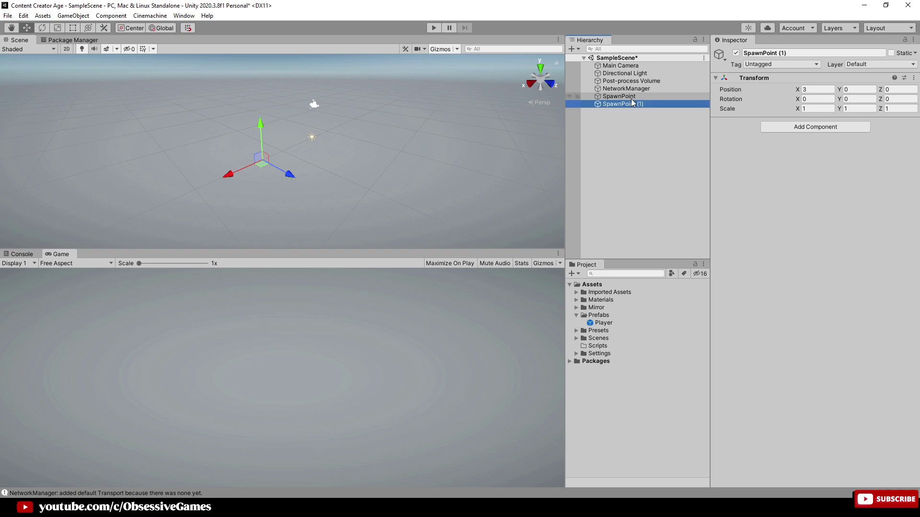
pyautogui.click(807, 89)
pyautogui.write('-3')
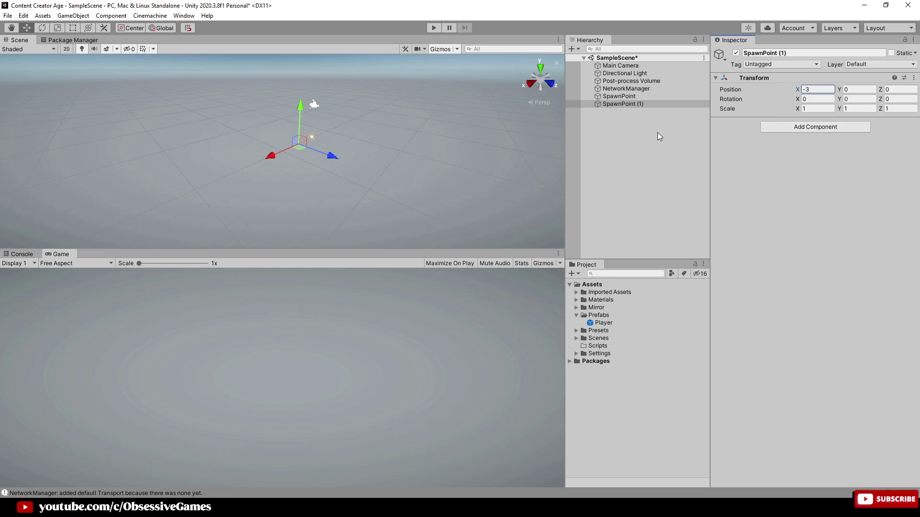
# Give SpawnPoint (1) a Mesh Filter component using the Sphere mesh.
pyautogui.click(807, 127)
pyautogui.write('mesh filter')
pyautogui.press('Return')
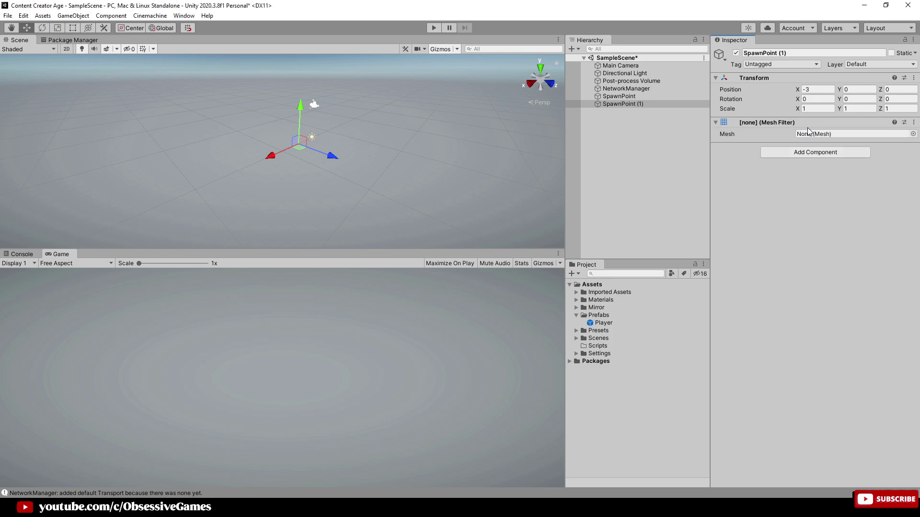
pyautogui.click(913, 135)
pyautogui.write('sphere')
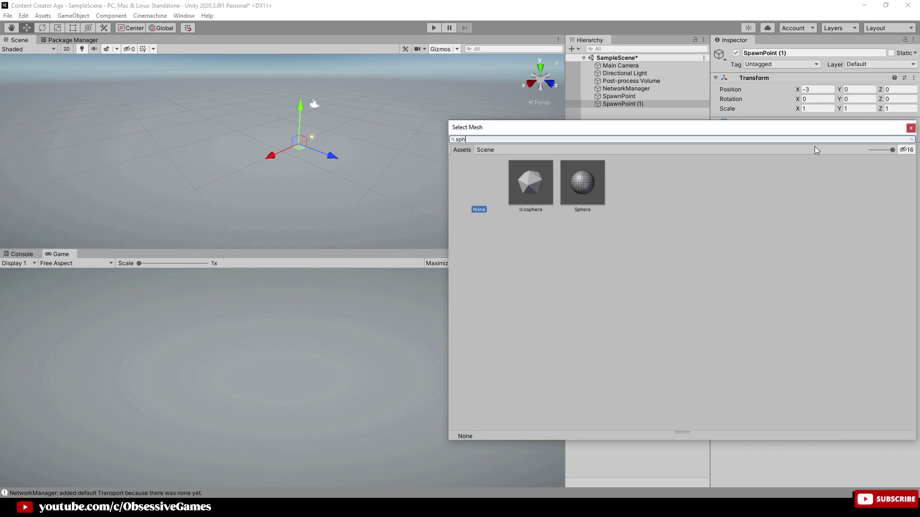
pyautogui.doubleClick(581, 183)
# Add a Mesh Renderer to SpawnPoint (1) and frame its sphere in the Scene view.
pyautogui.click(815, 151)
pyautogui.write('mesh')
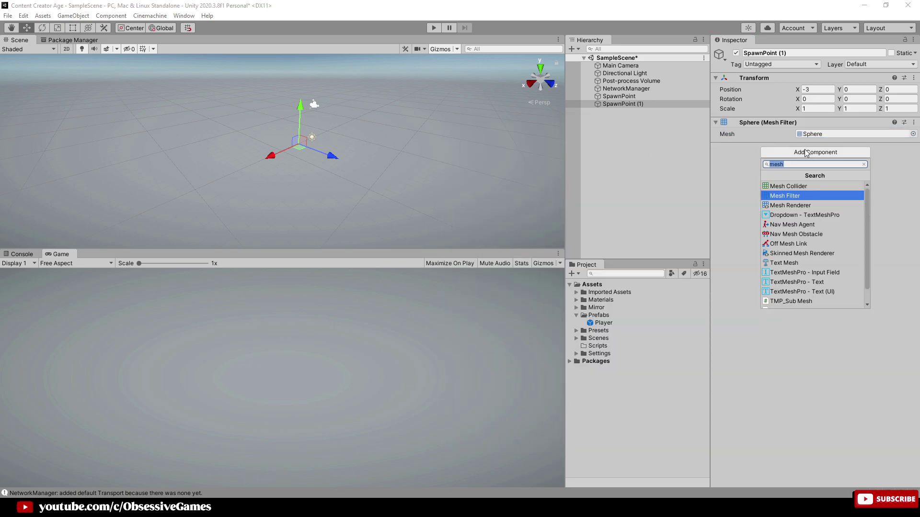
pyautogui.press('Return')
pyautogui.press('f')
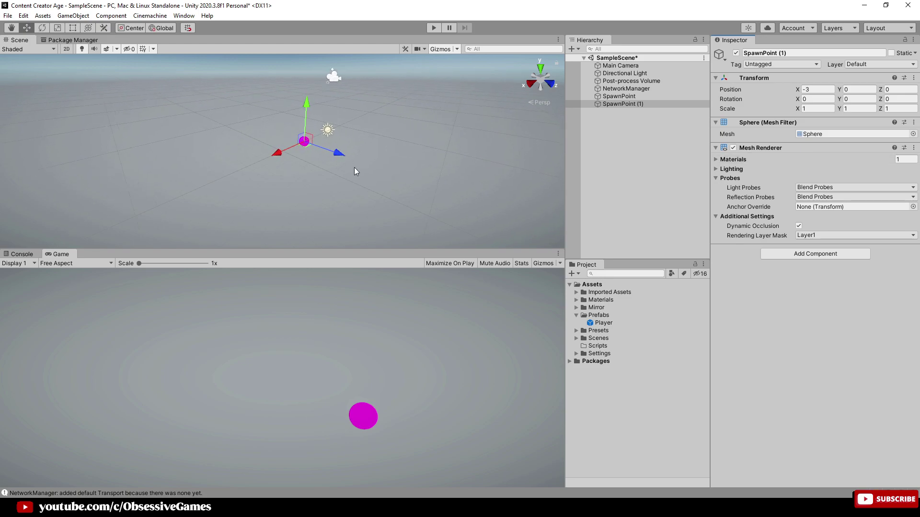
pyautogui.scroll(-5, 369, 165)
pyautogui.scroll(4, 364, 161)
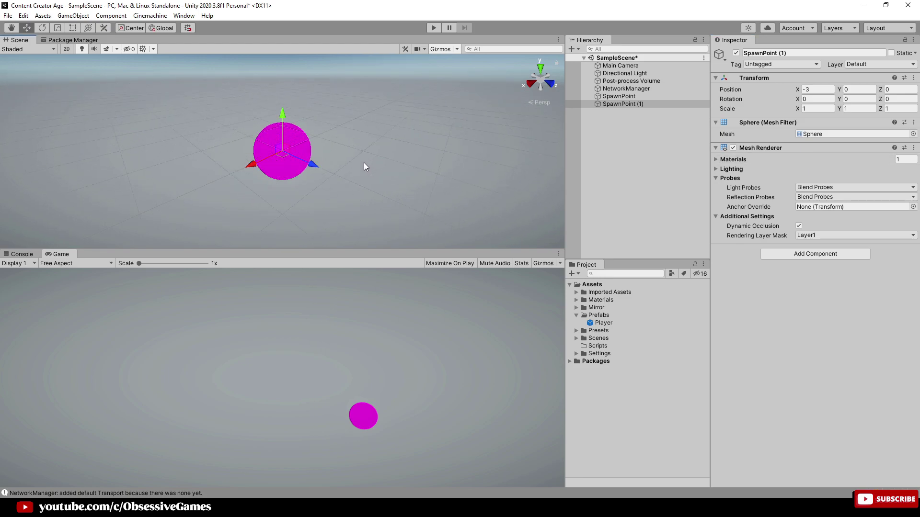
pyautogui.scroll(-2, 362, 167)
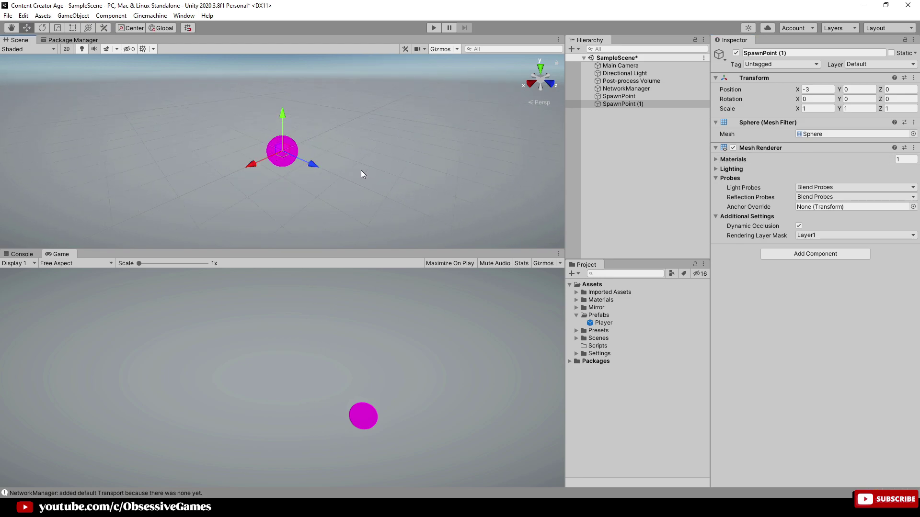
# Remove the Mesh Filter and Mesh Renderer components from SpawnPoint (1), leaving just its Transform.
pyautogui.rightClick(766, 123)
pyautogui.click(801, 161)
pyautogui.rightClick(797, 122)
pyautogui.click(814, 162)
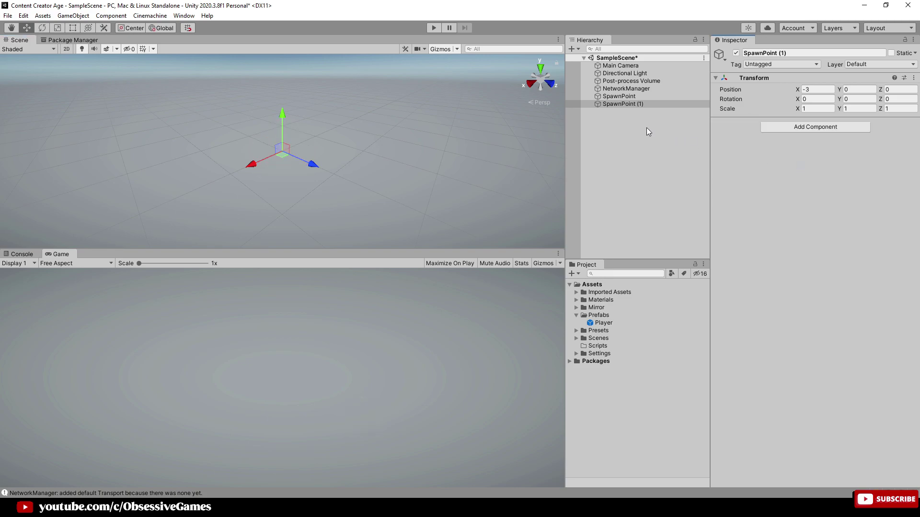
# Add a NetworkStartPosition component to both SpawnPoint and SpawnPoint (1) together.
pyautogui.click(629, 98)
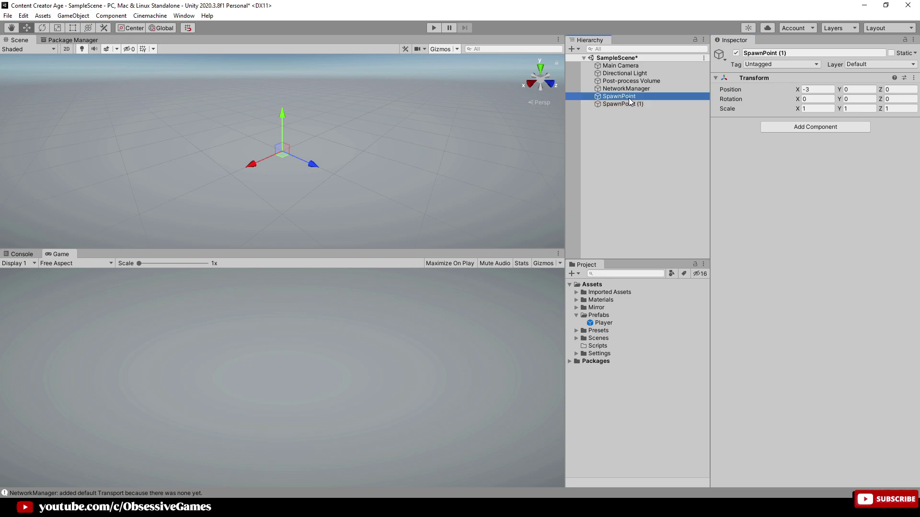
pyautogui.keyDown('shift'); pyautogui.click(629, 104); pyautogui.keyUp('shift')
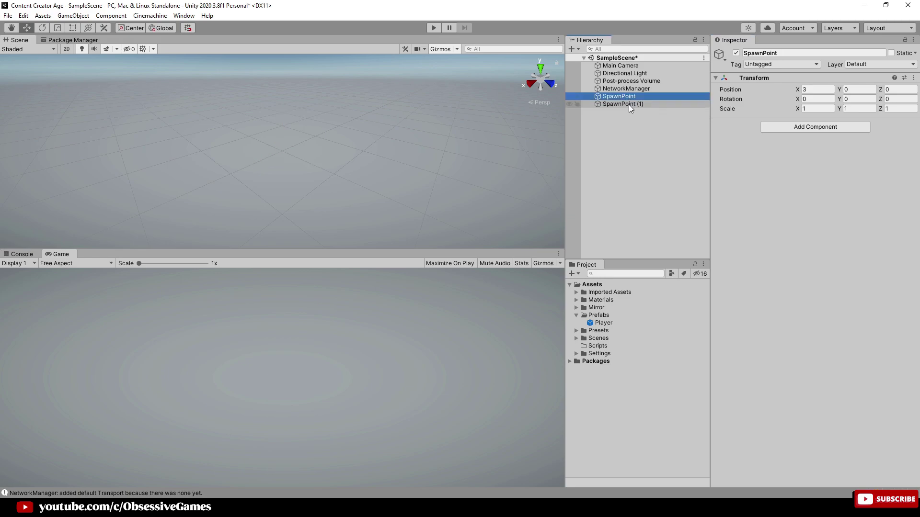
pyautogui.click(799, 126)
pyautogui.write('networkstar')
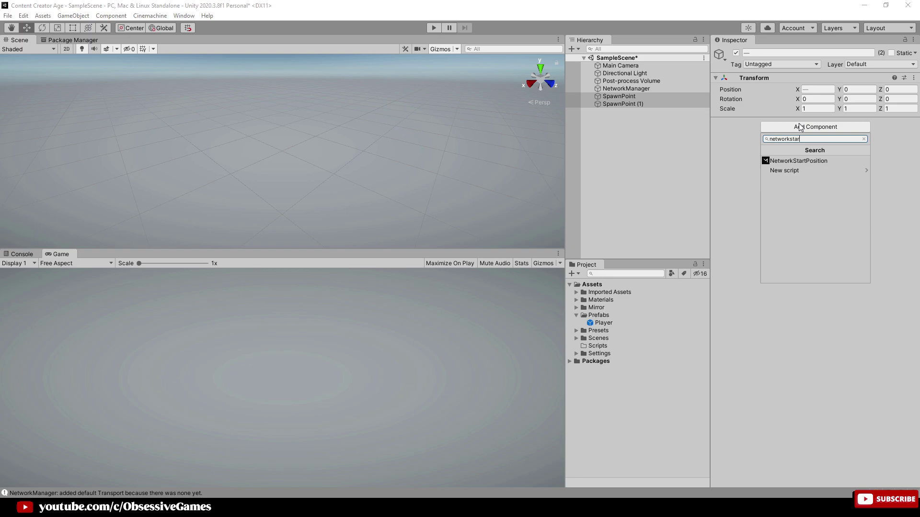
pyautogui.press('Return')
# Confirm each spawn point has NetworkStartPosition, then save the scene.
pyautogui.click(625, 103)
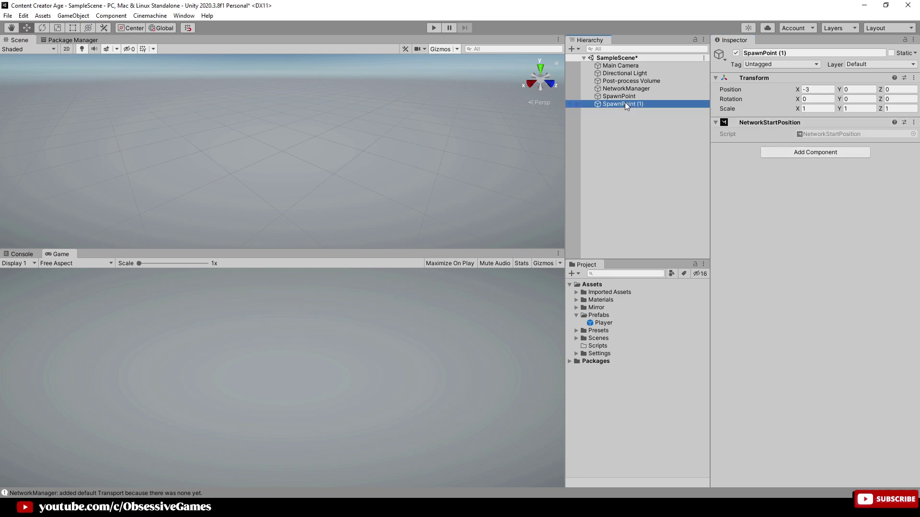
pyautogui.press('Up')
pyautogui.hotkey('ctrl', 's')
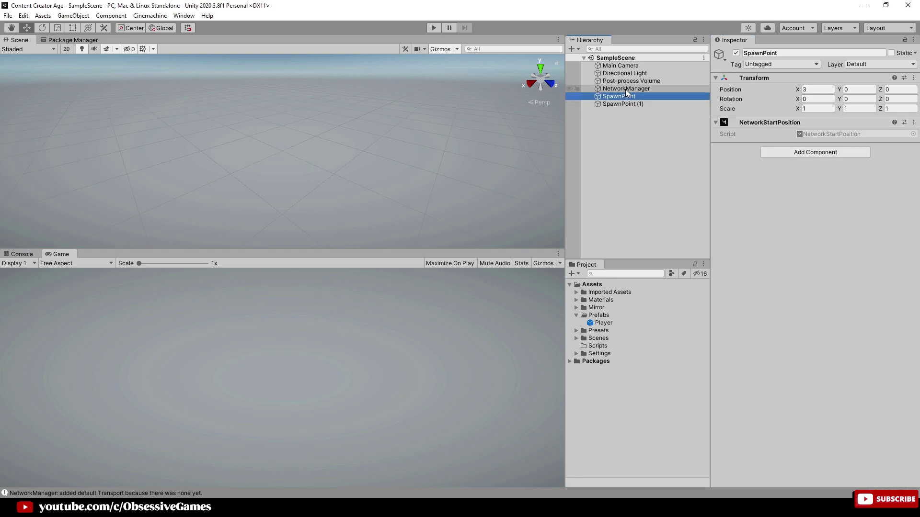
# Set the NetworkManager's Player Spawn Method to Round Robin.
pyautogui.click(625, 89)
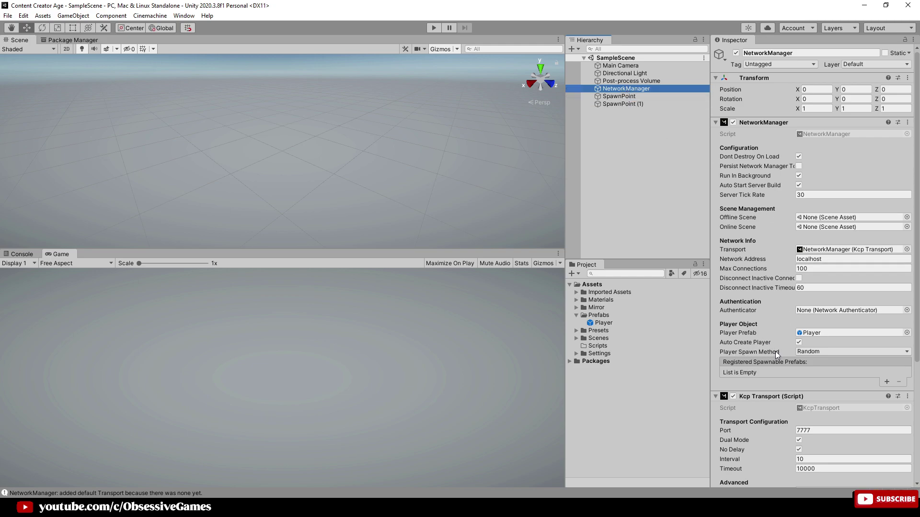
pyautogui.moveTo(778, 351)
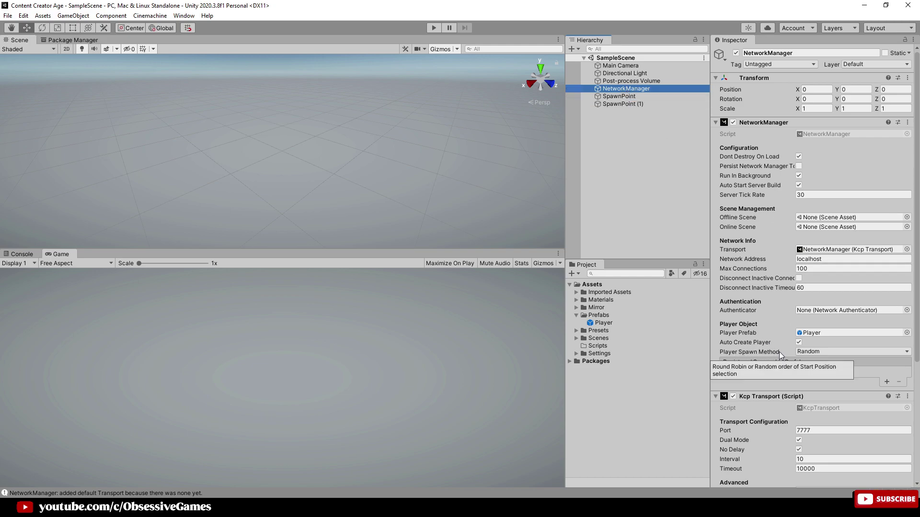
pyautogui.click(816, 353)
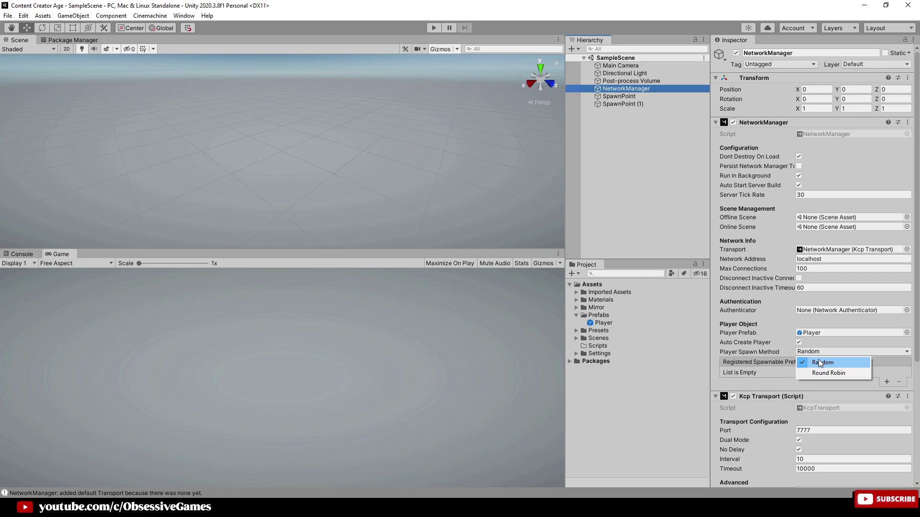
pyautogui.click(818, 373)
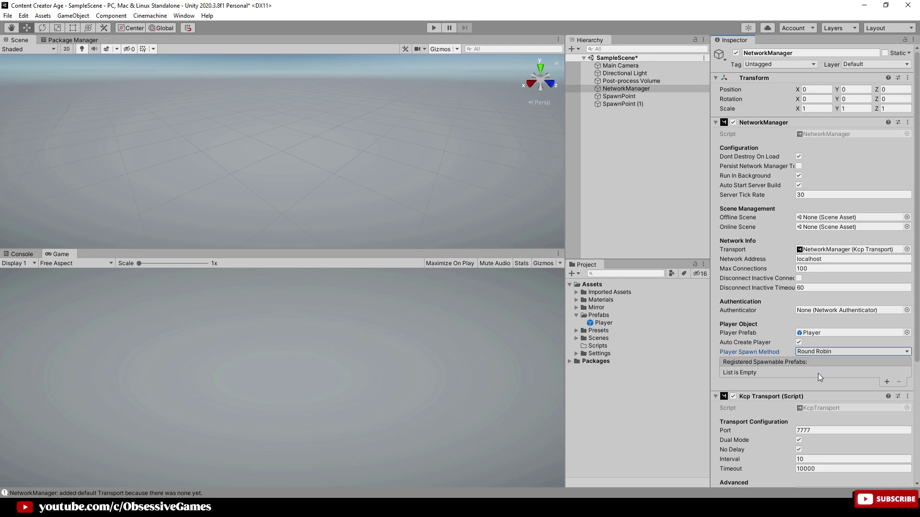
# Set the Player's Fullscreen Mode to Windowed with default resolution 1280 × 720.
pyautogui.click(8, 16)
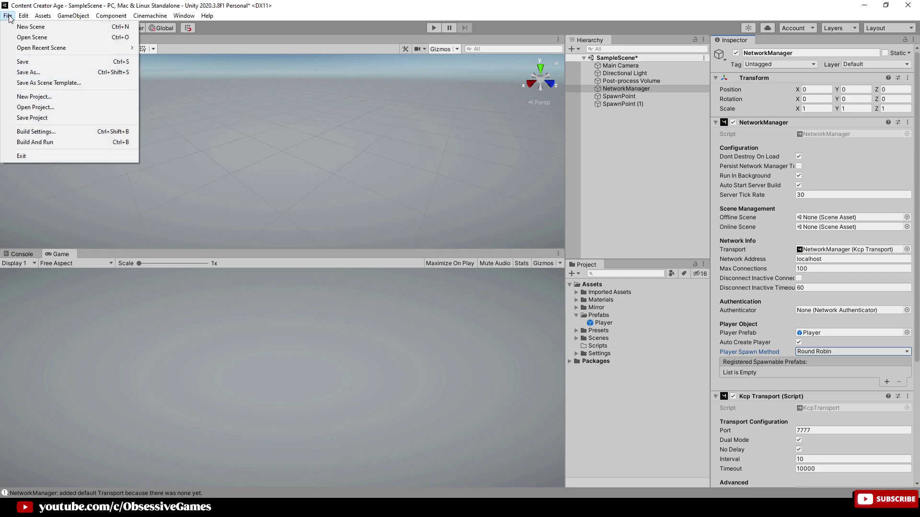
pyautogui.click(57, 132)
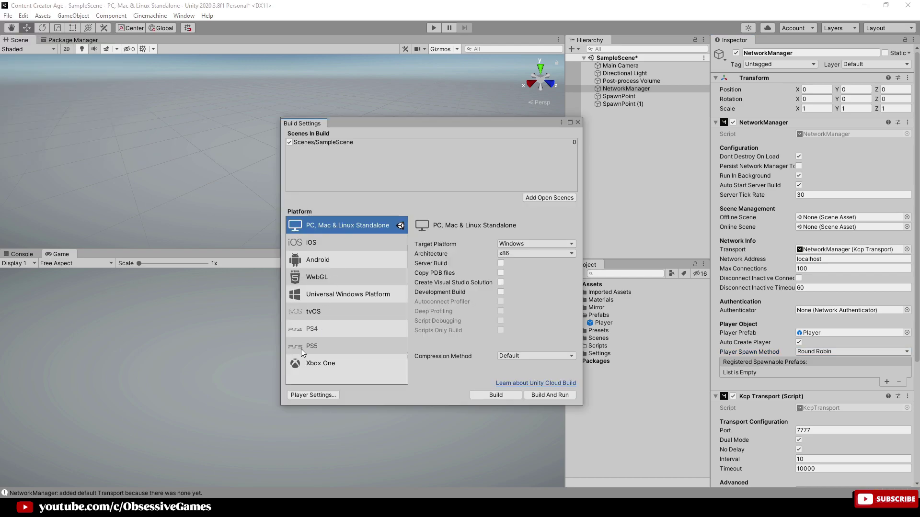
pyautogui.click(310, 396)
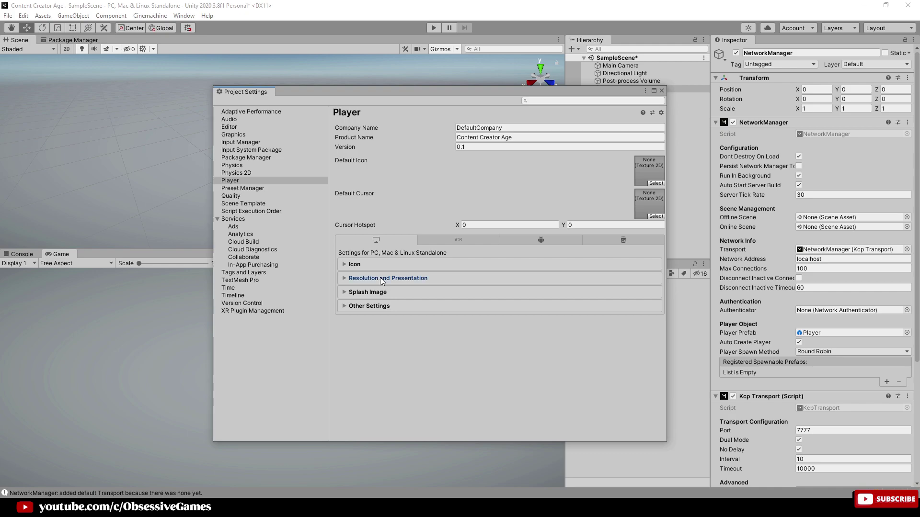
pyautogui.click(382, 279)
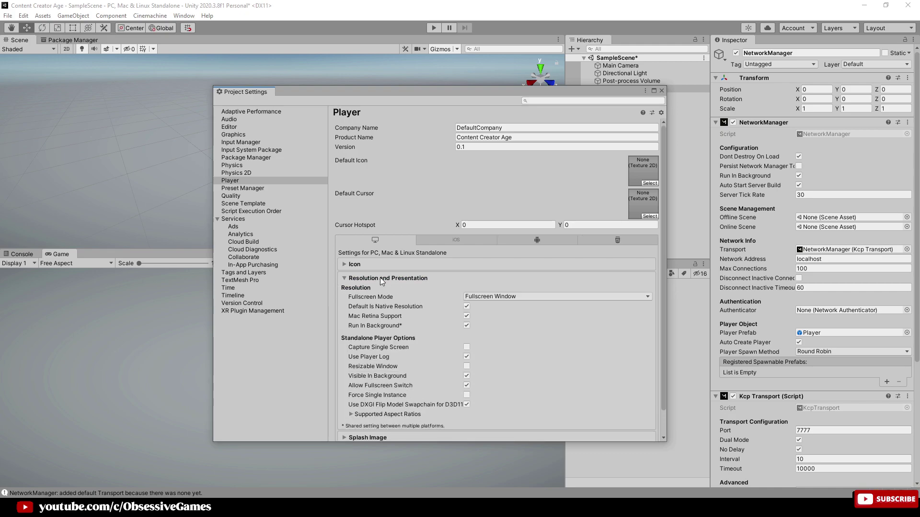
pyautogui.click(496, 297)
pyautogui.click(498, 340)
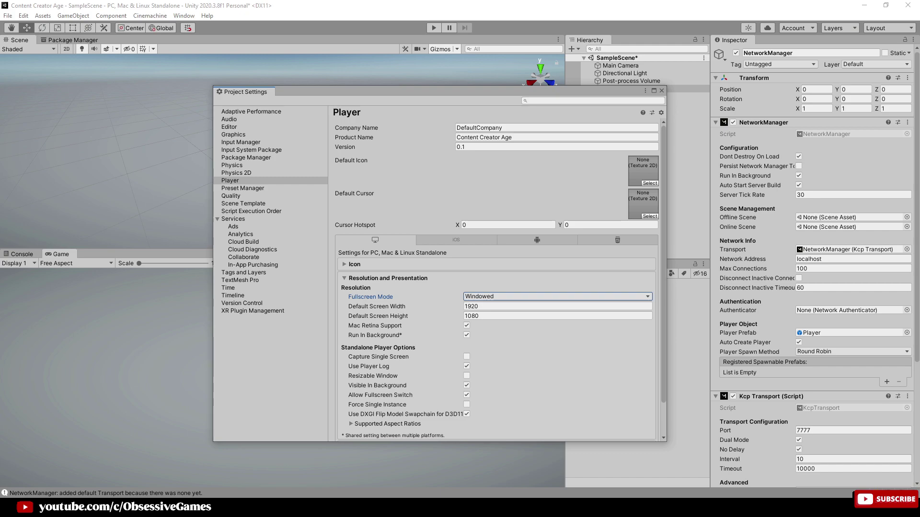
pyautogui.click(489, 307)
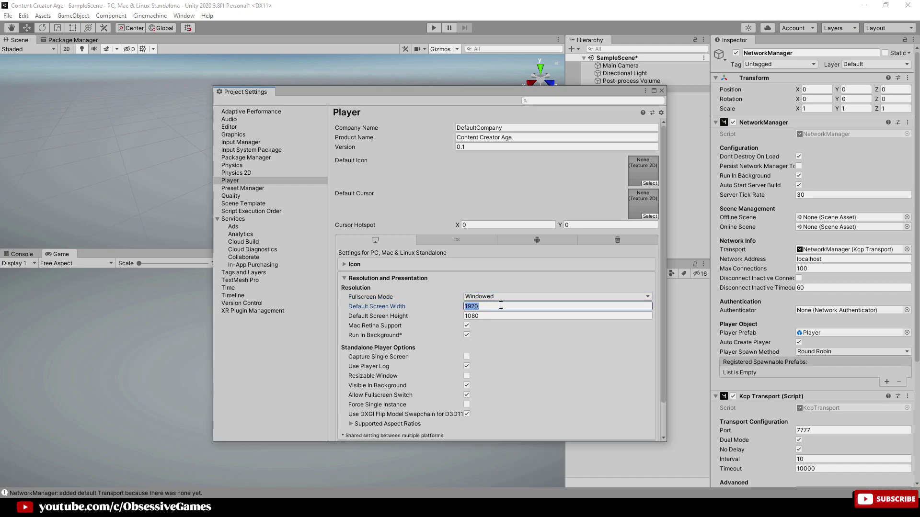
pyautogui.write('1280')
pyautogui.press('Tab')
pyautogui.write('720')
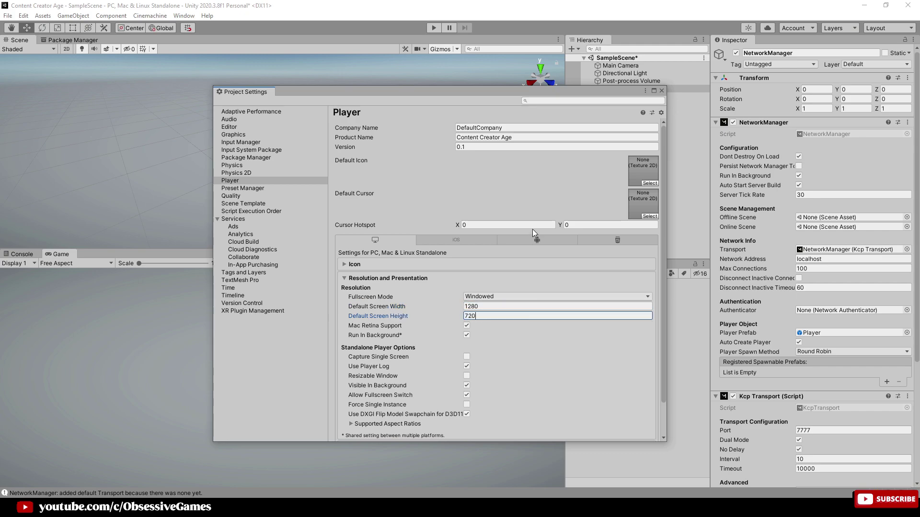
pyautogui.click(662, 91)
# Build and run with SampleScene, outputting to a newly created 'Builds' project folder.
pyautogui.click(338, 144)
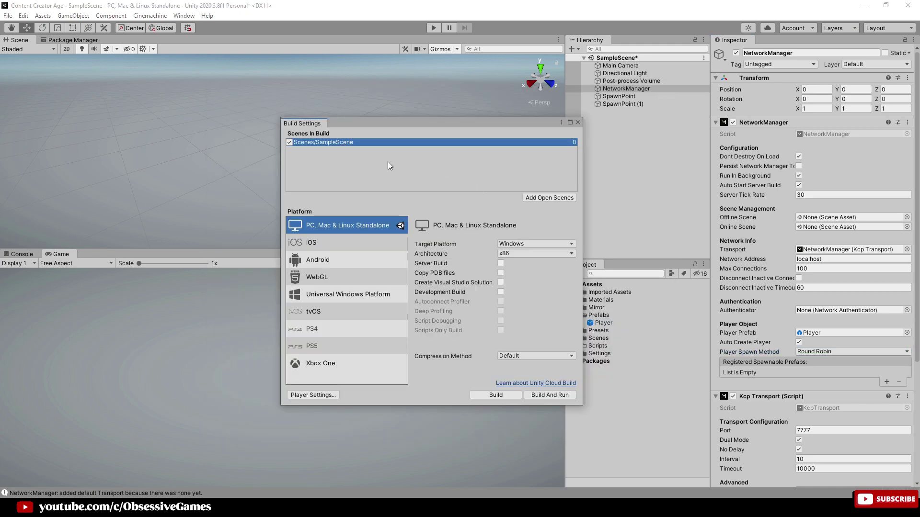
pyautogui.click(550, 395)
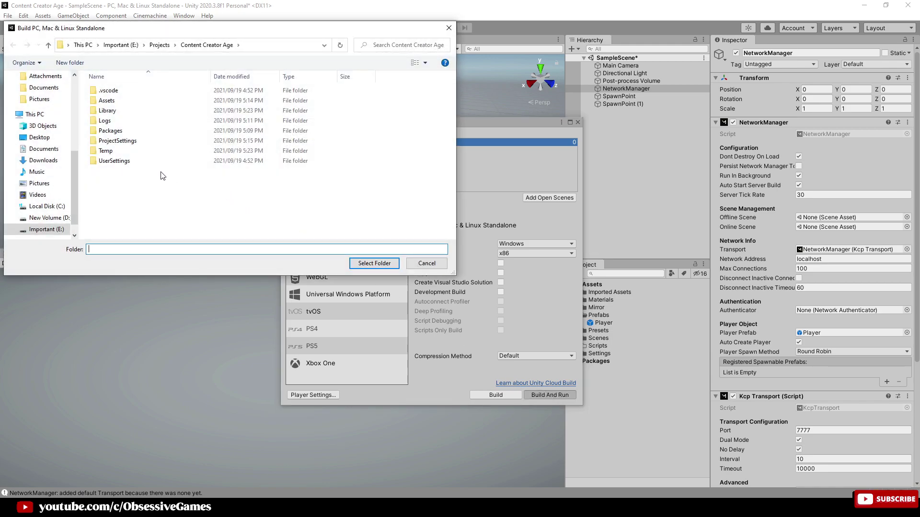
pyautogui.rightClick(184, 202)
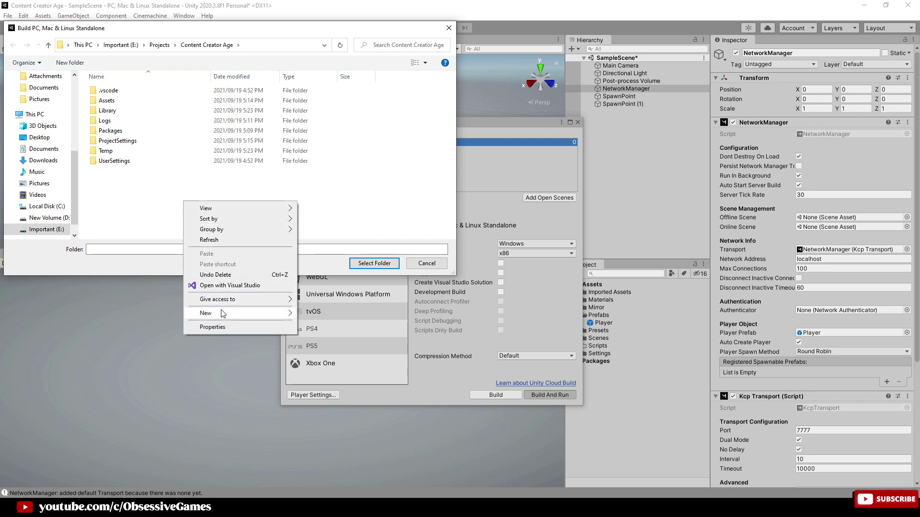
pyautogui.moveTo(221, 313)
pyautogui.click(315, 313)
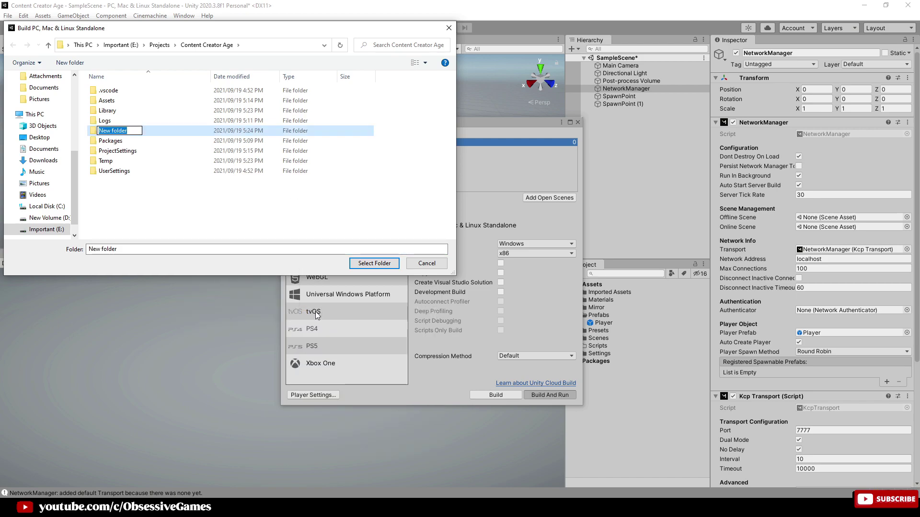
pyautogui.write('Builds')
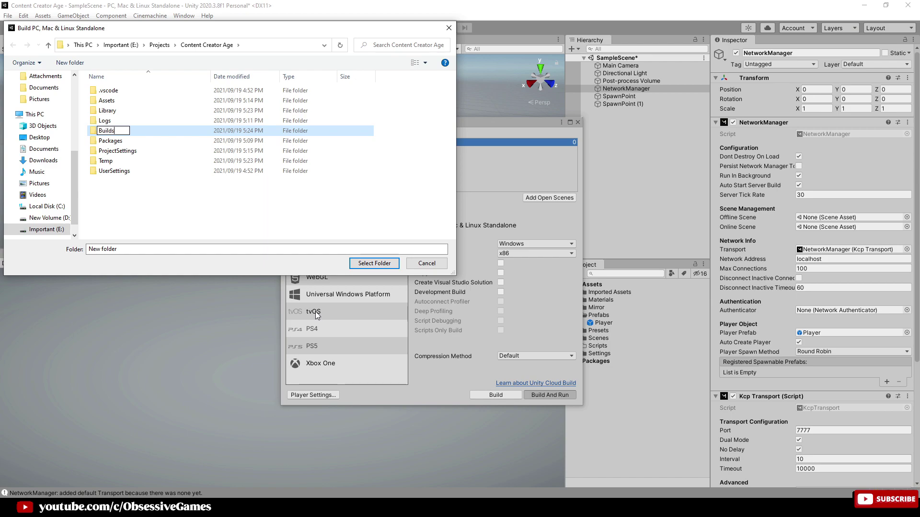
pyautogui.press('Return')
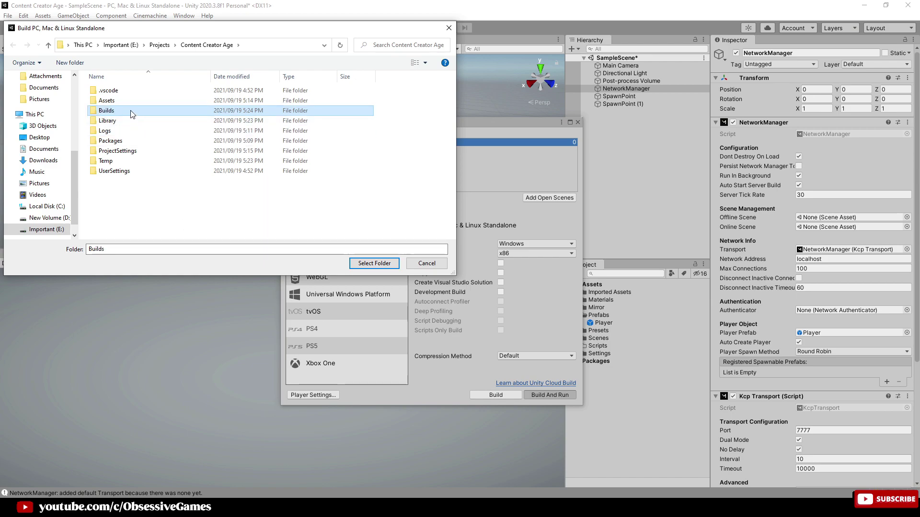
pyautogui.doubleClick(130, 111)
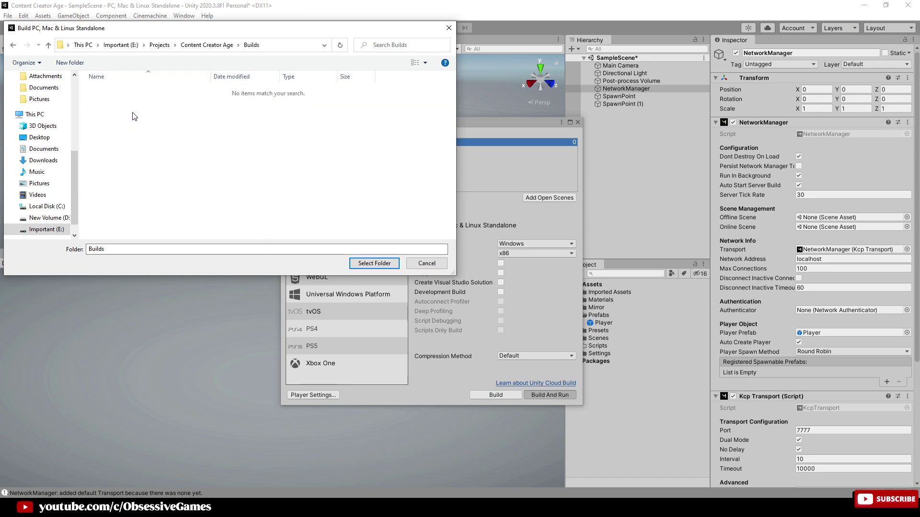
pyautogui.click(374, 263)
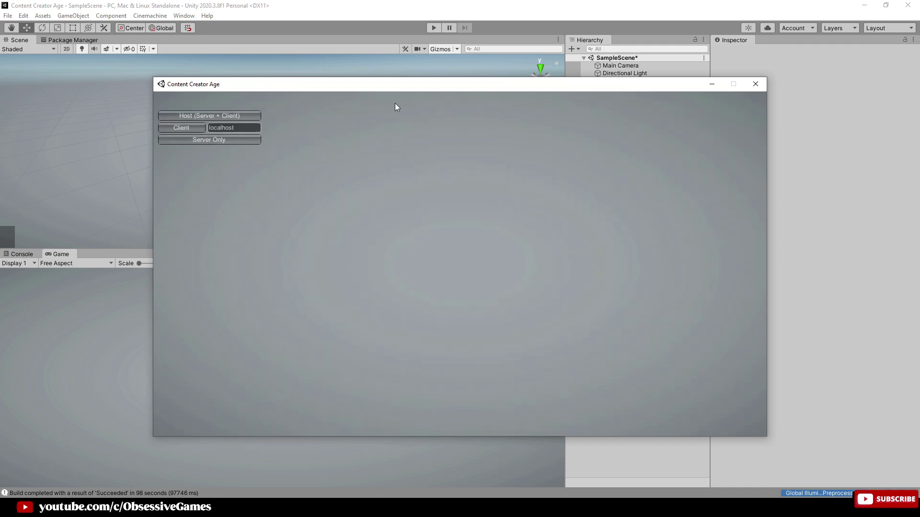
# Close Build Settings, enter Play mode and start the editor game as Host (Server + Client).
pyautogui.moveTo(404, 89); pyautogui.dragTo(545, 141)
pyautogui.click(435, 117)
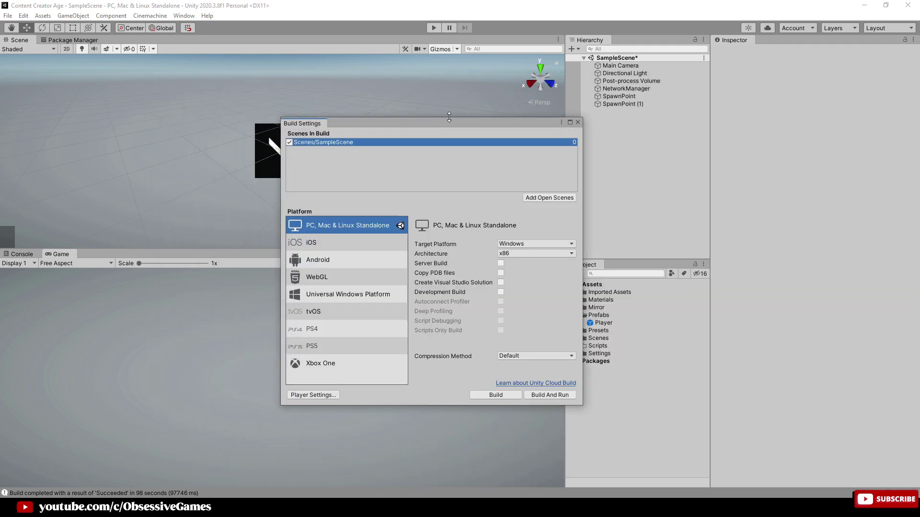
pyautogui.click(578, 122)
pyautogui.click(433, 28)
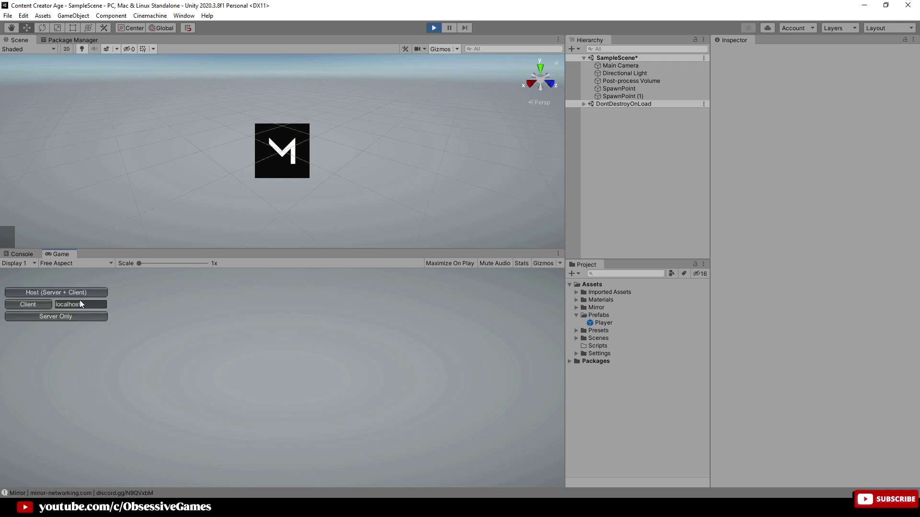
pyautogui.click(84, 293)
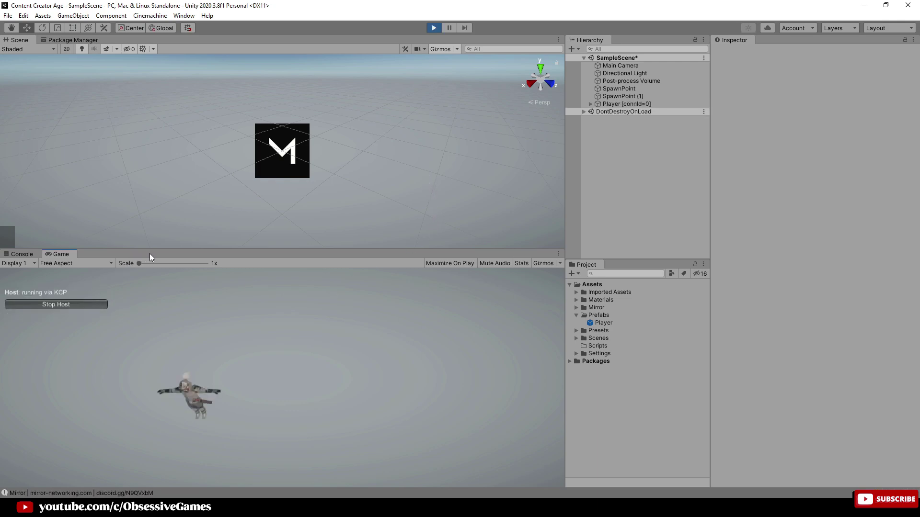
# Enlarge the Game view and connect the built game as Client to localhost.
pyautogui.moveTo(153, 250); pyautogui.dragTo(165, 165)
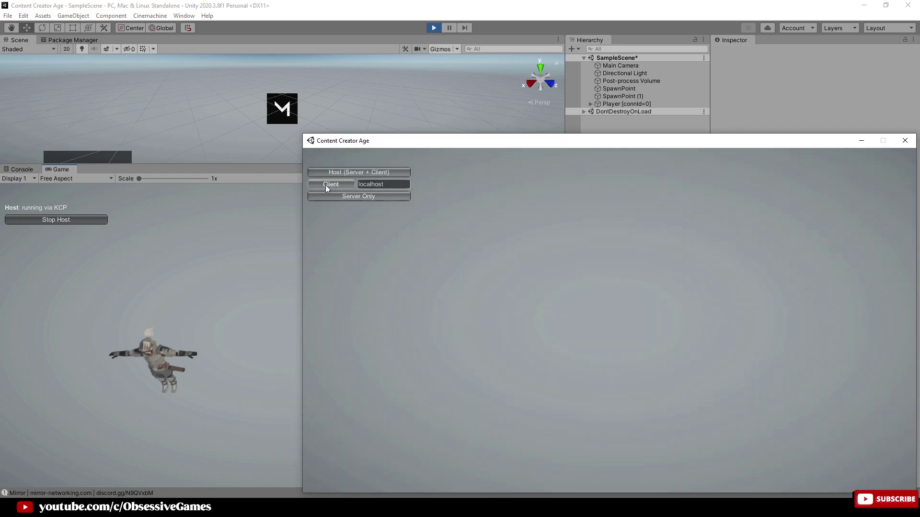
pyautogui.click(326, 185)
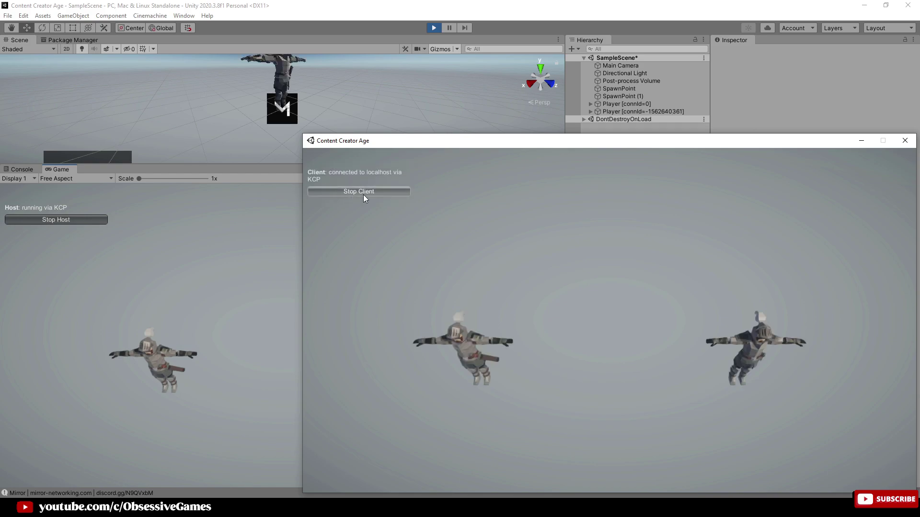
pyautogui.moveTo(436, 143); pyautogui.dragTo(395, 122)
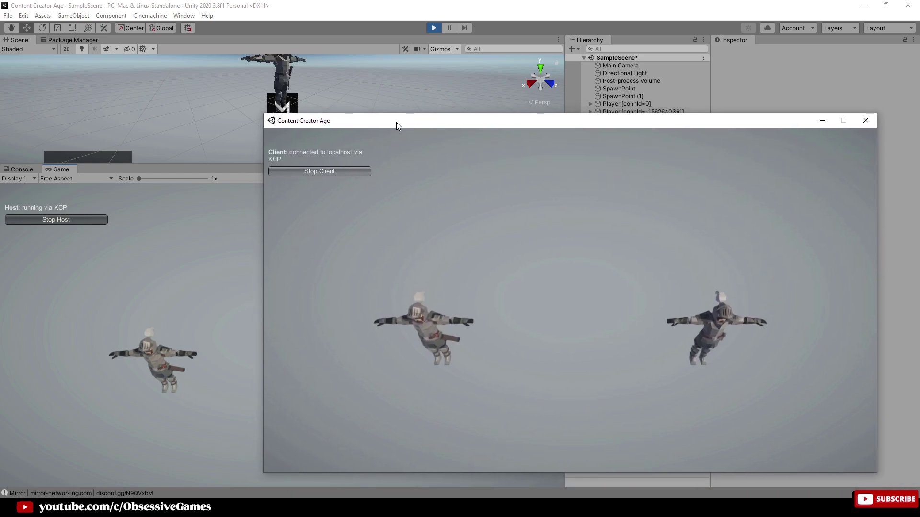